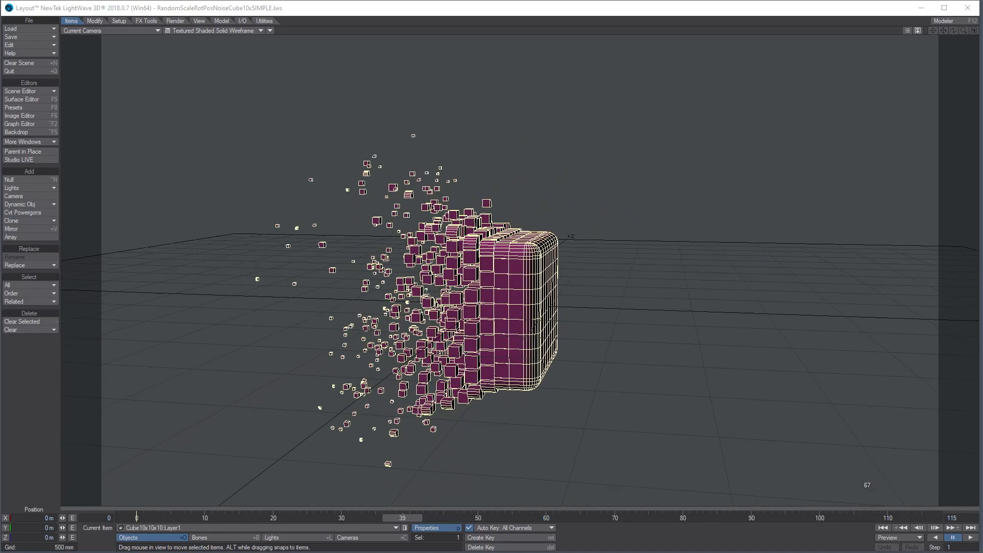
Review the displacement node network, and scrub the timeline to frame 81 to examine the cube's break-up
key("alt+Tab")
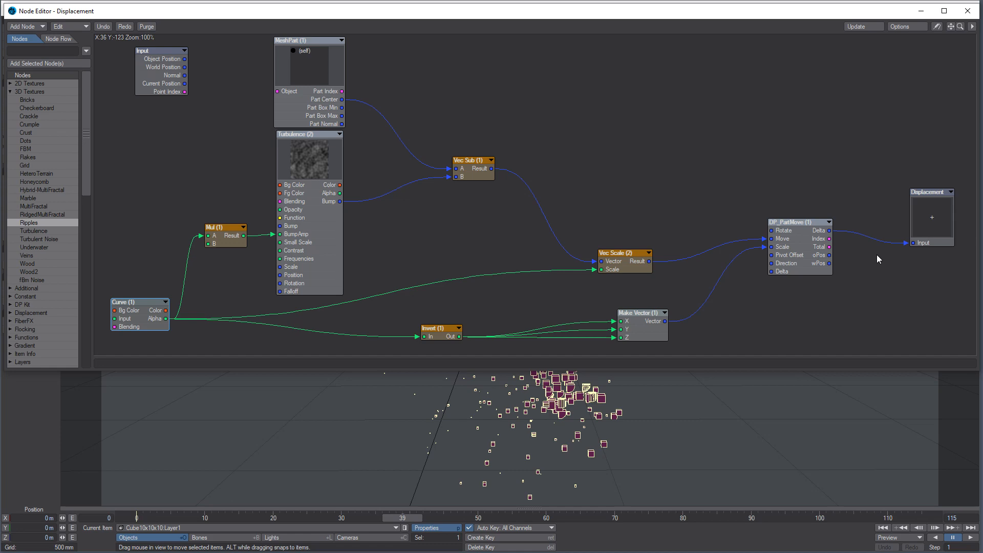
left_click(921, 12)
left_click(695, 515)
mouse_move(695, 517)
left_mouse_down()
mouse_move(758, 517)
mouse_move(690, 517)
left_mouse_up()
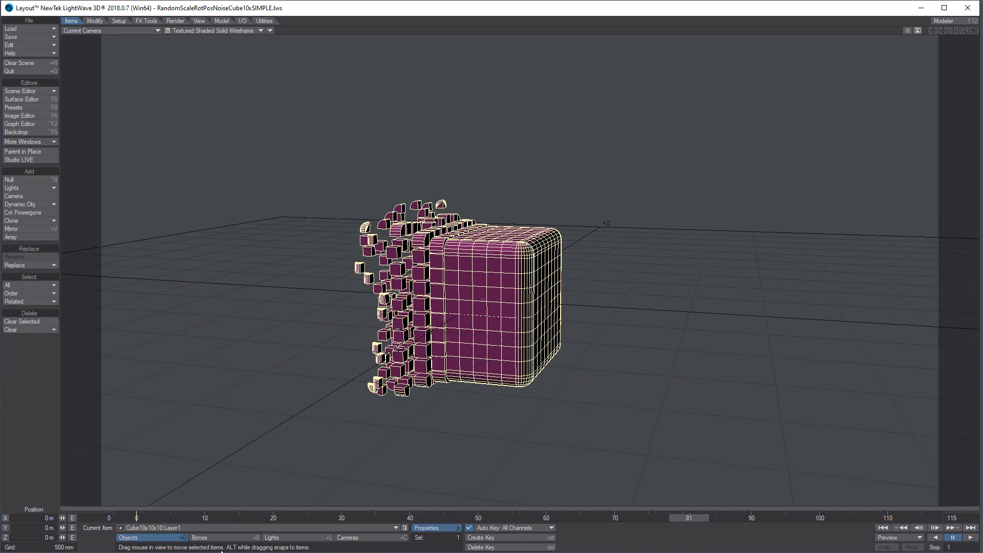
Bring back the displacement node editor and shift the Invert, Make Vector and MeshPart nodes slightly within the graph
left_click(87, 551)
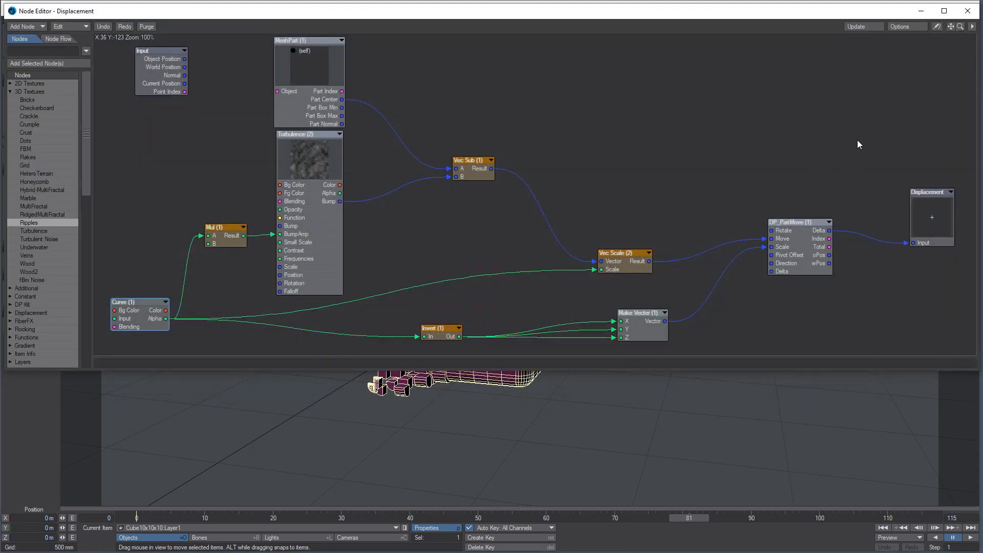
left_click_drag(444, 337, 435, 339)
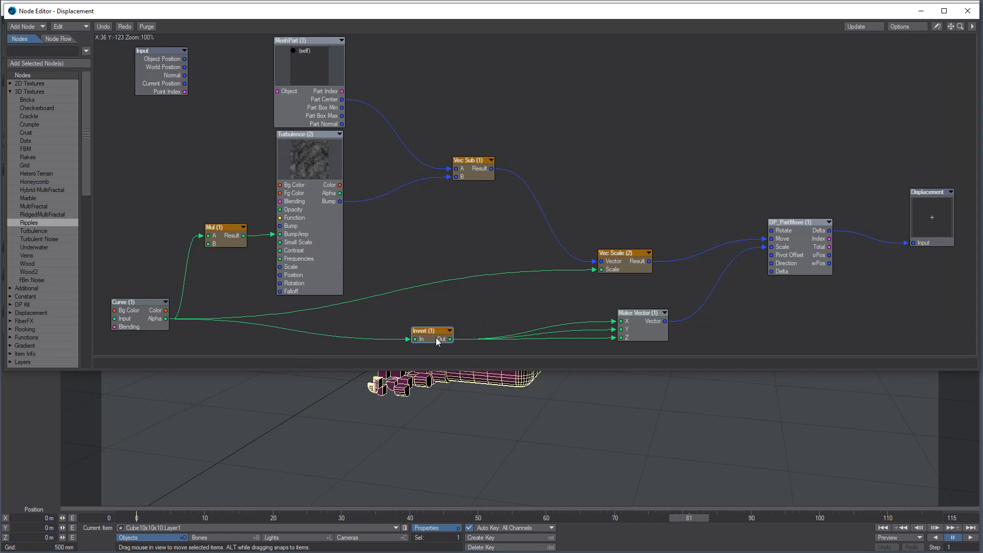
left_click_drag(635, 331, 618, 336)
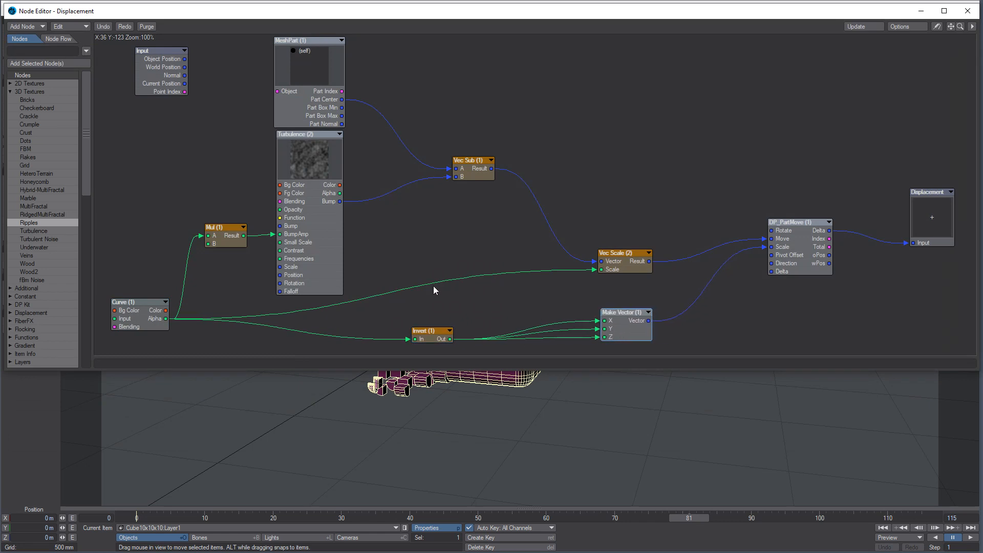
left_click_drag(319, 76, 321, 75)
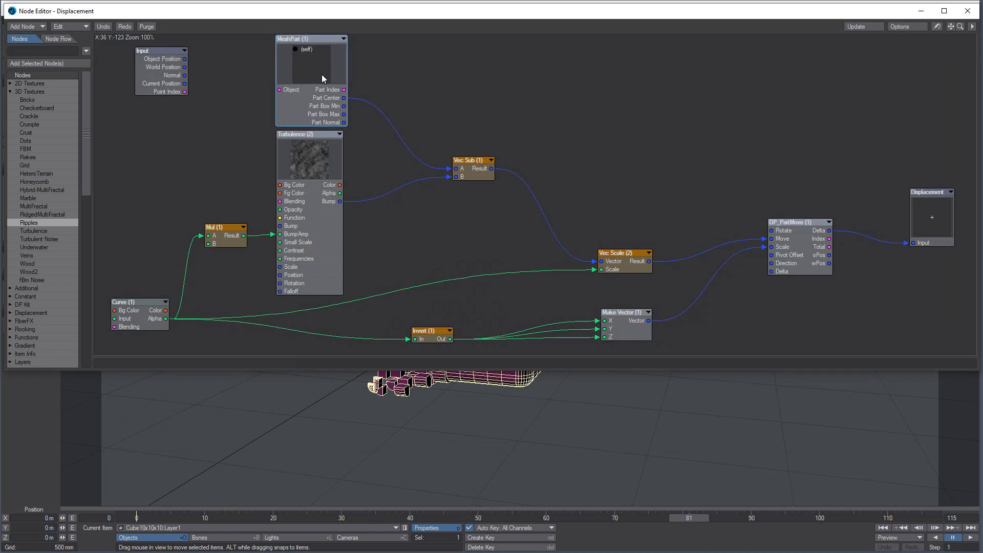
Set the Curve node's input to Y Coordinate, close the node windows and preview the cube at frame 70
double_click(143, 322)
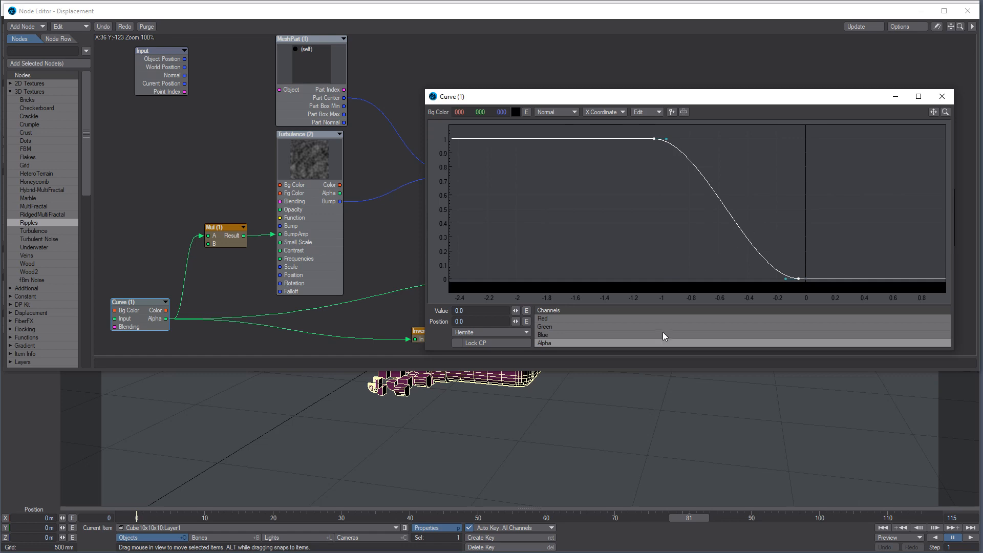
left_click(610, 112)
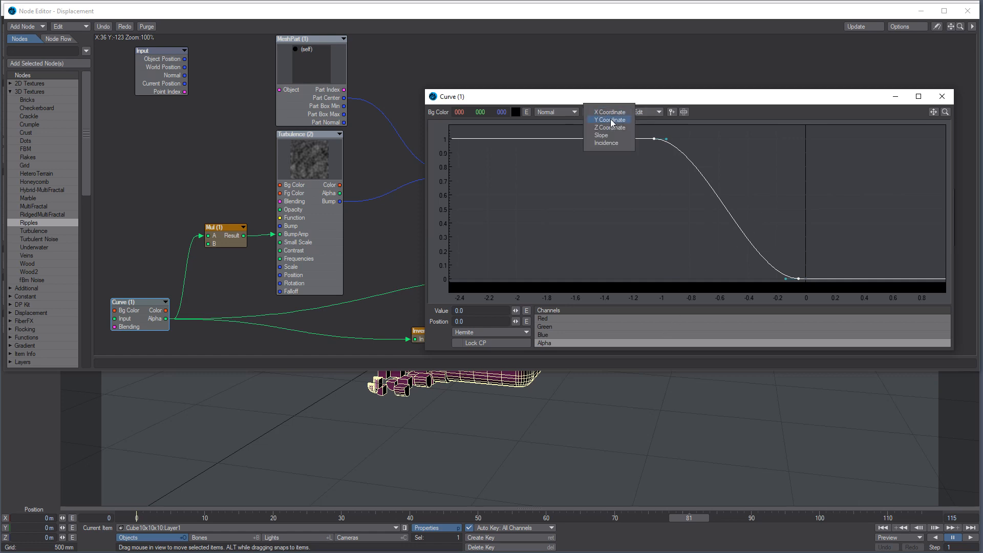
left_click(623, 121)
left_click(941, 97)
left_click(968, 10)
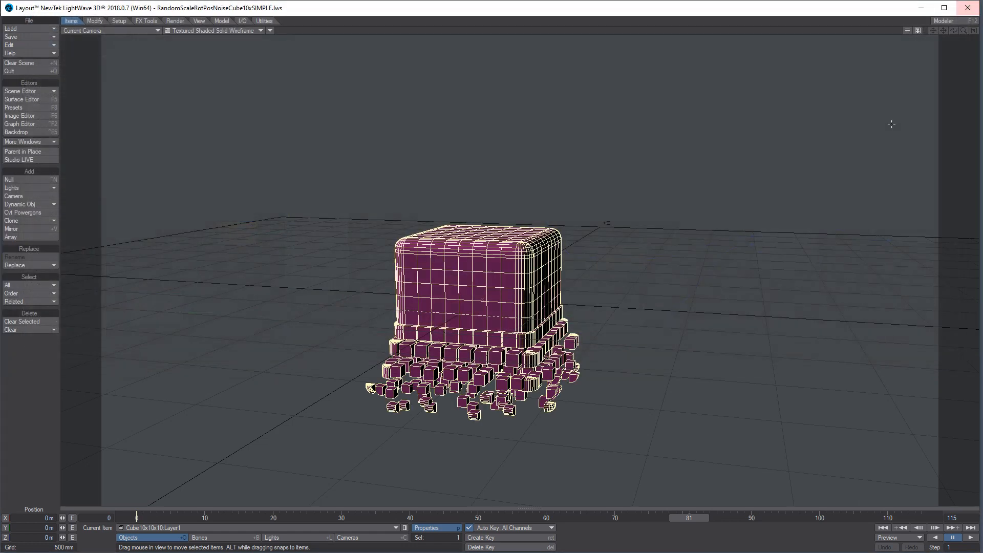
left_click_drag(690, 523, 615, 522)
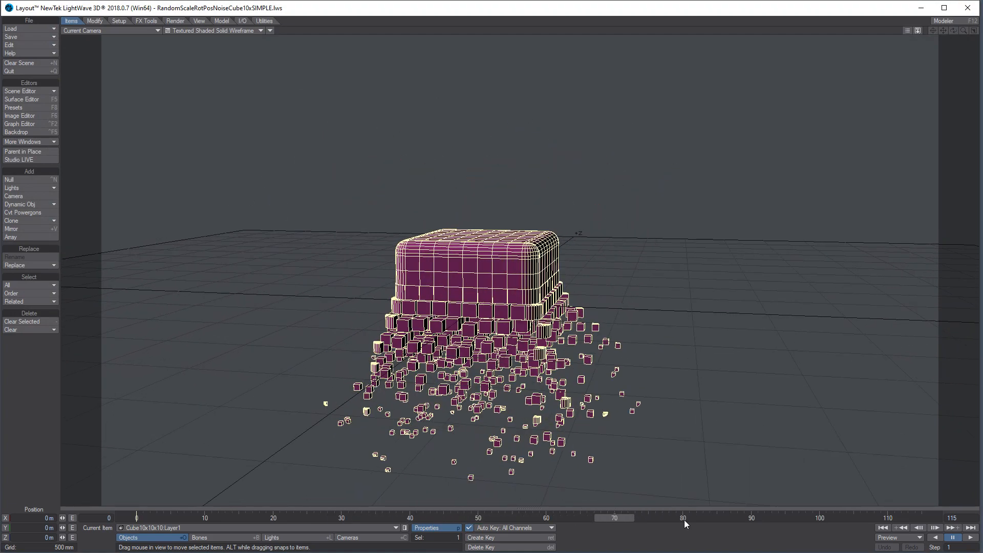
Reopen the displacement graph and reposition the Curve, Mul, Turbulence, Vec Scale, MeshPart and Vec Sub nodes
left_click(441, 532)
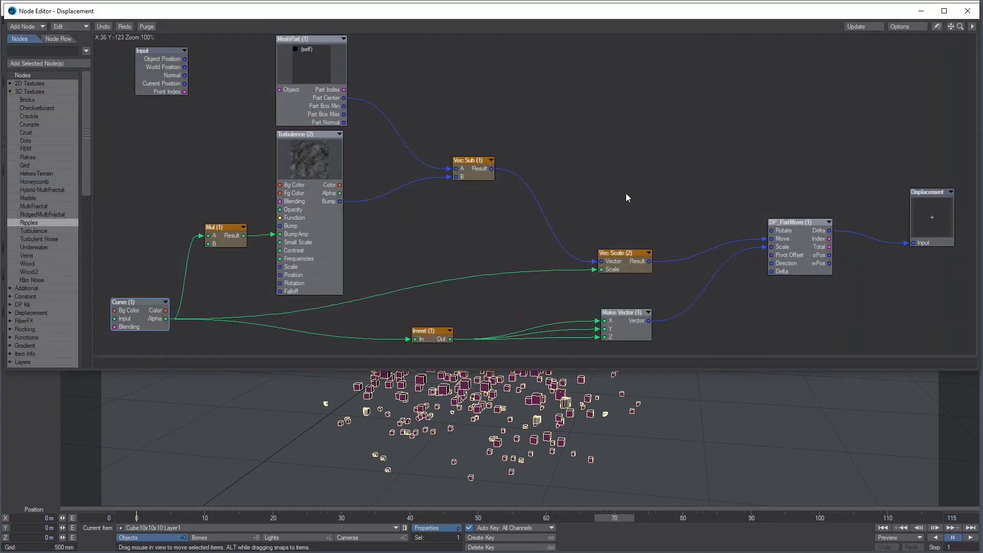
mouse_move(951, 26)
left_mouse_down()
mouse_move(964, 1)
mouse_move(947, 22)
left_mouse_up()
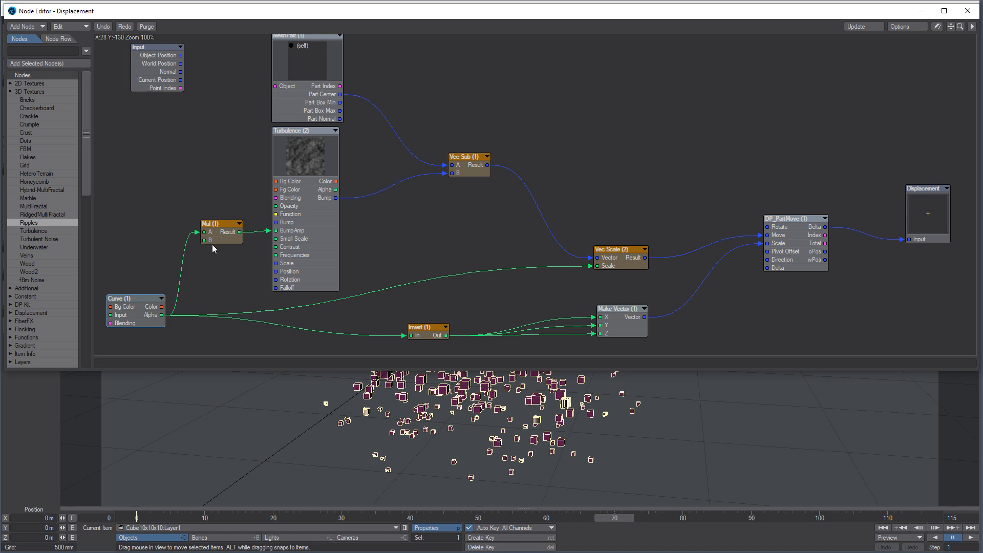
left_click_drag(142, 318, 139, 309)
left_click_drag(225, 234, 213, 237)
left_click_drag(291, 171, 291, 170)
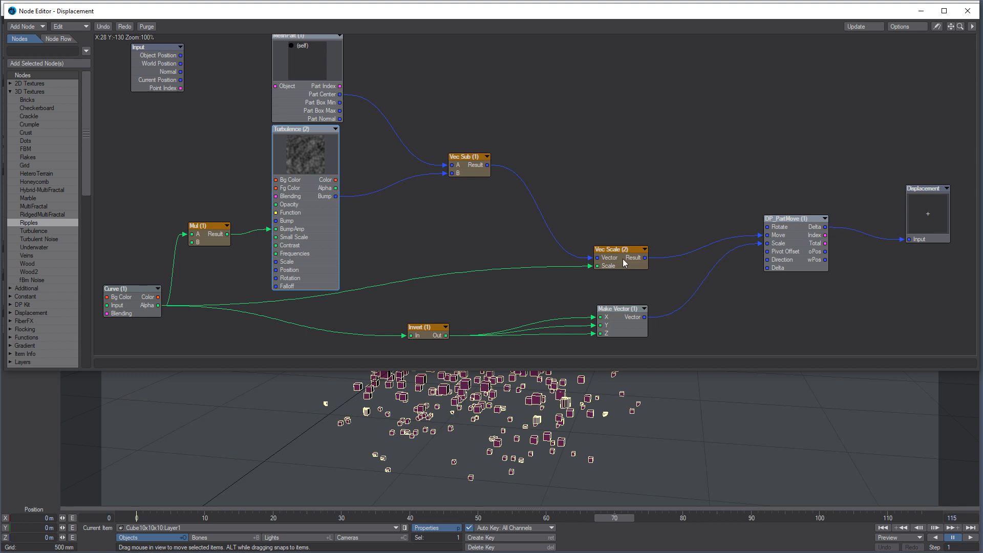
left_click_drag(623, 266, 625, 256)
left_click_drag(297, 158, 309, 162)
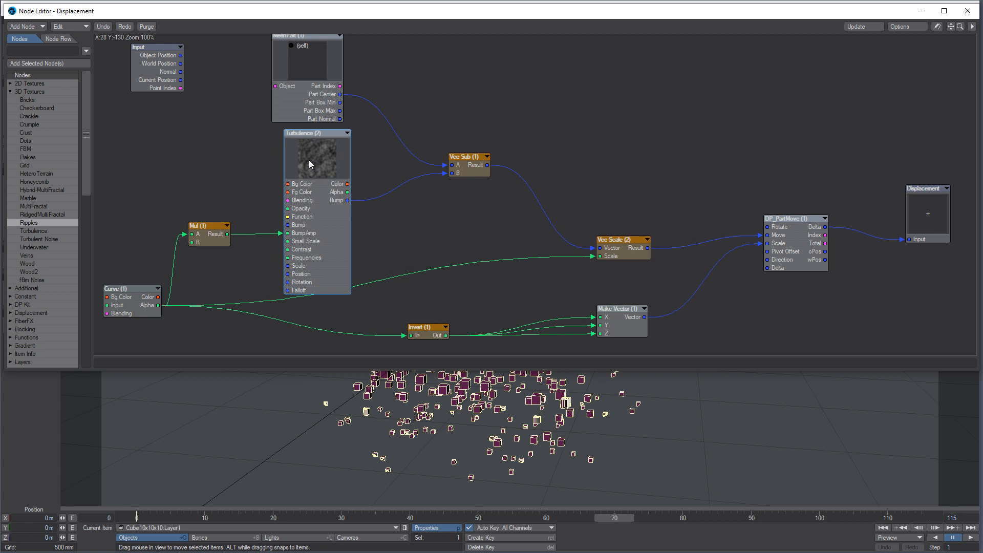
left_click_drag(310, 72, 320, 77)
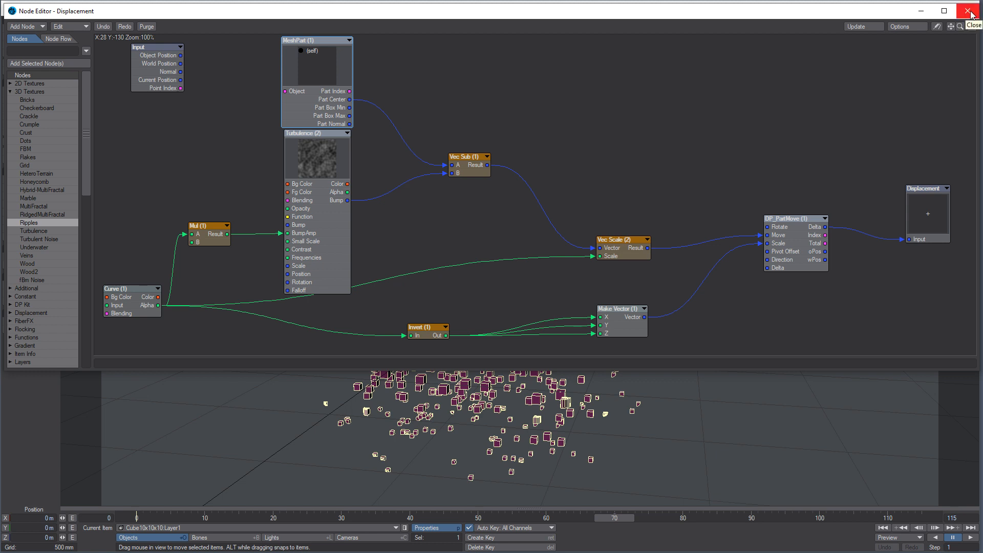
left_click_drag(470, 175, 474, 178)
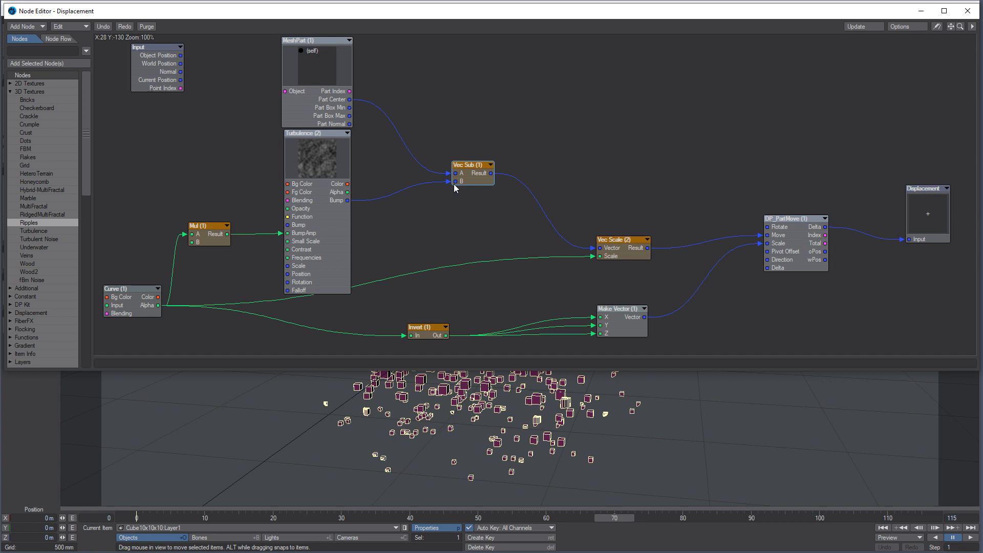
Move the node editor aside to examine the cube's displacement around frame 68, and bring the editor back
left_click_drag(447, 181, 595, 248)
left_click_drag(494, 12, 982, 81)
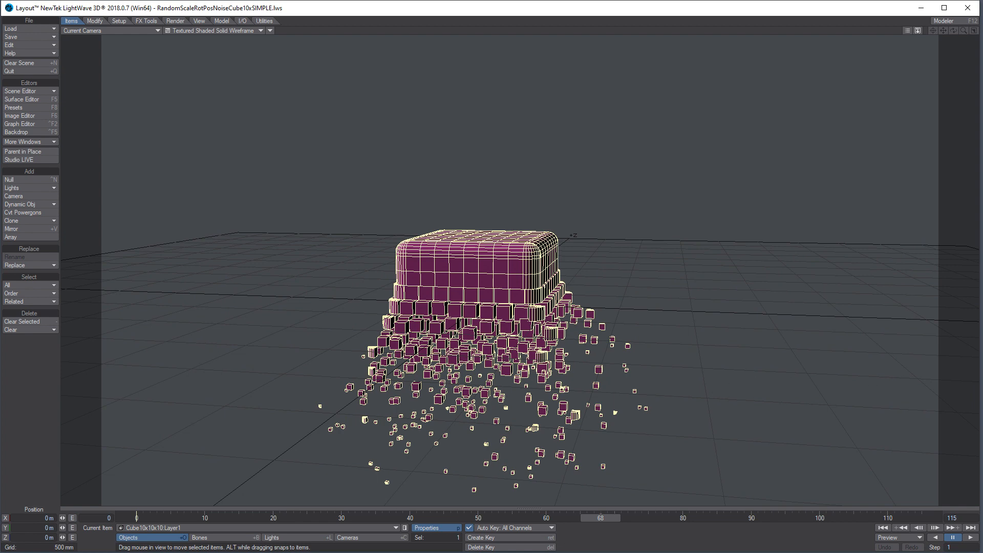
left_click_drag(982, 205, 510, 16)
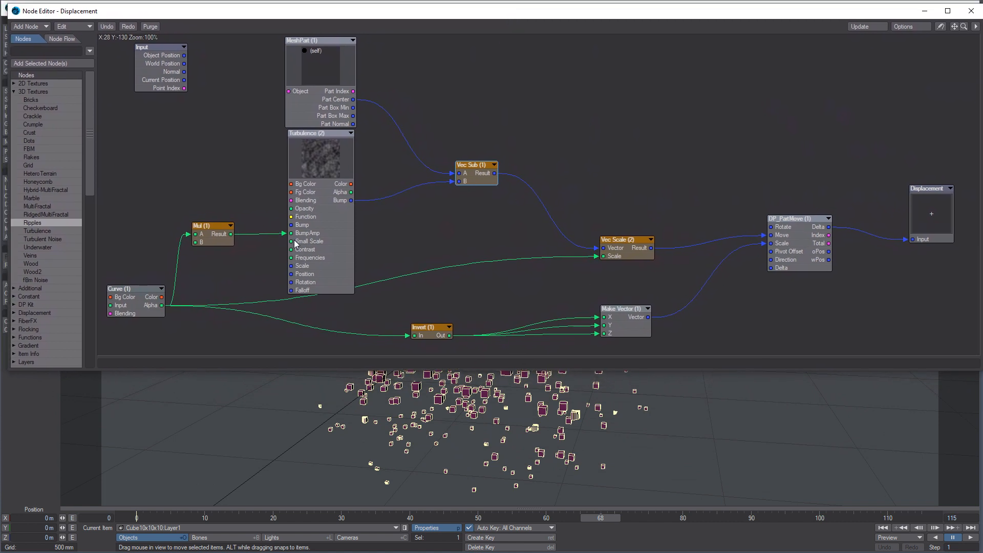
Preview the effect with Mul disconnected from Turbulence's BumpAmp, and reconnect Mul's Result to BumpAmp
left_click_drag(219, 241, 267, 253)
left_click_drag(280, 17, 982, 64)
mouse_move(603, 519)
left_mouse_down()
mouse_move(514, 519)
mouse_move(610, 518)
left_mouse_up()
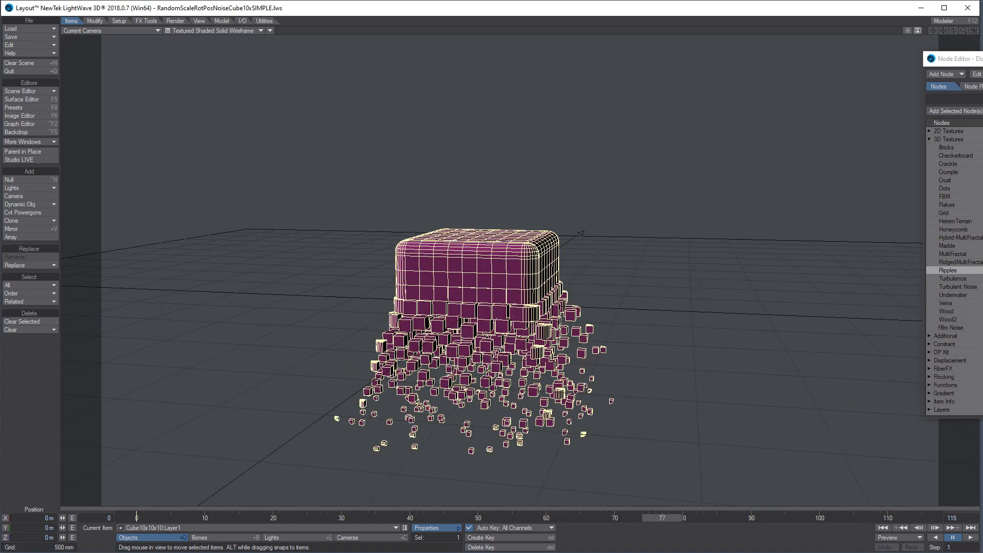
left_click_drag(982, 62, 449, 18)
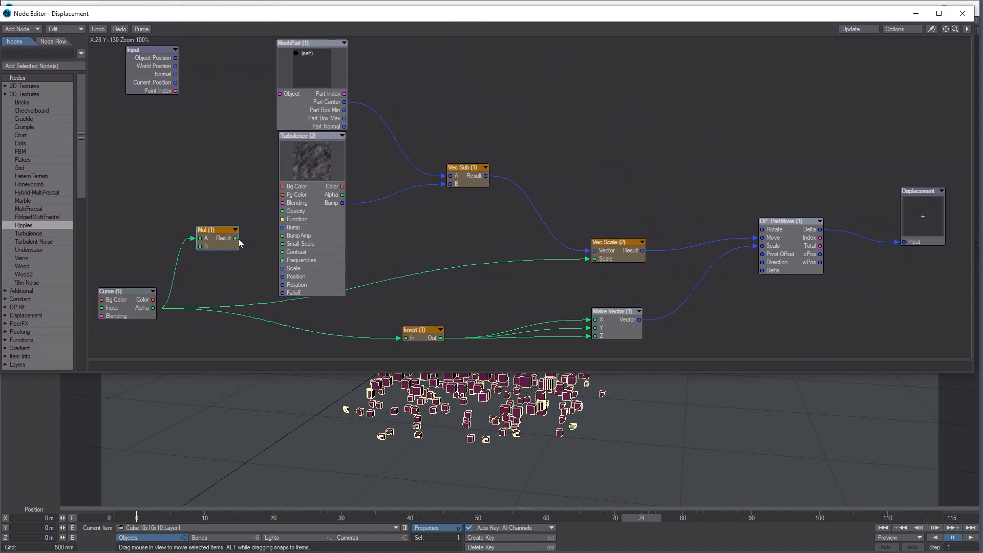
left_click_drag(236, 239, 283, 236)
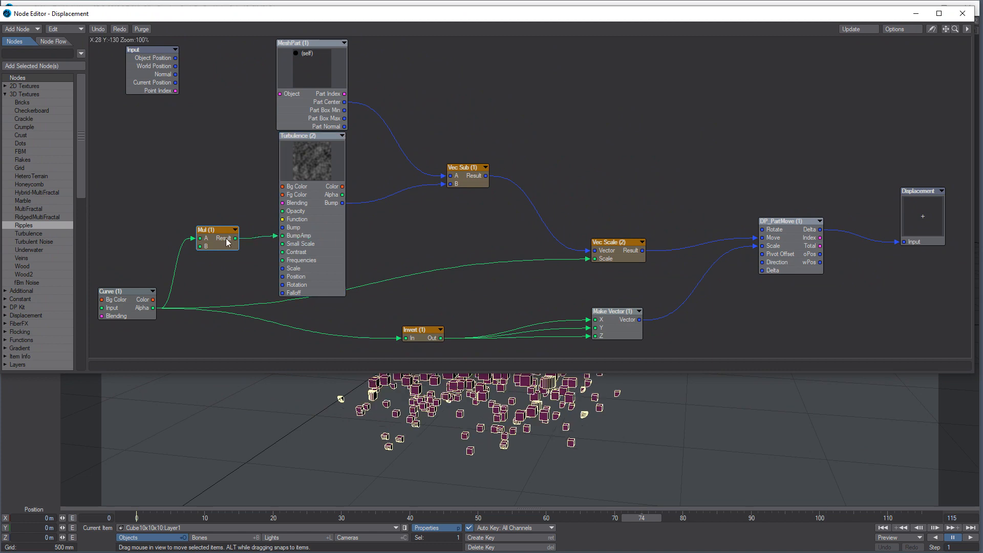
Set the Mul node's B value to 7 and scrub to frame 62 to preview the scattered pieces
double_click(227, 242)
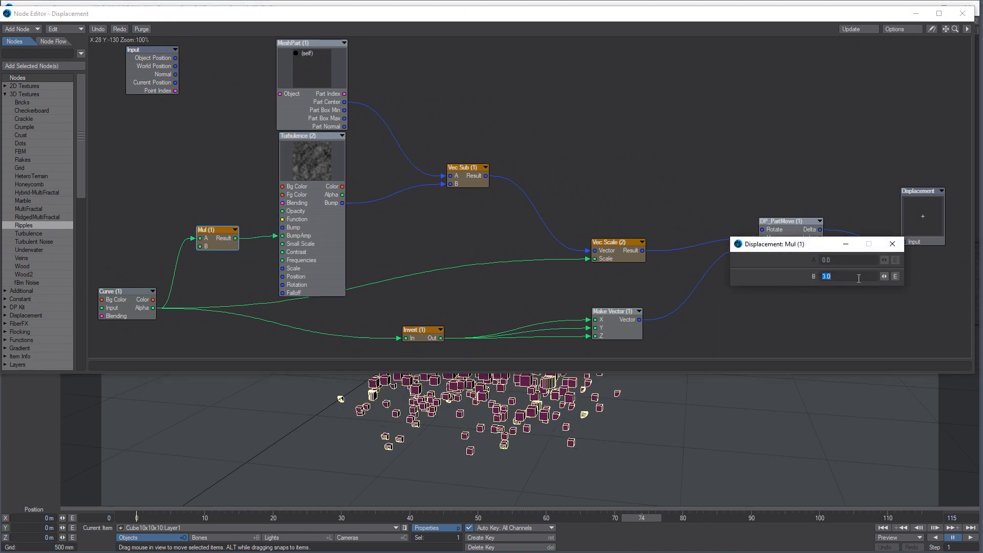
type("7")
key("Return")
left_click(963, 14)
left_click_drag(641, 521, 451, 521)
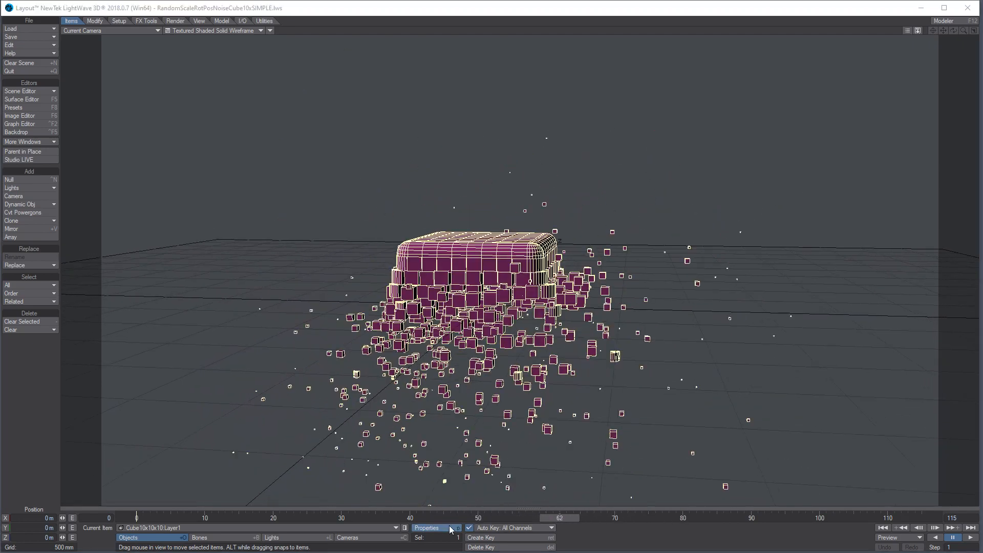
Connect MeshPart's Part Center directly to Vec Scale's Vector input, bypassing Vec Sub, and preview the motion down to frame 35
key("Tab")
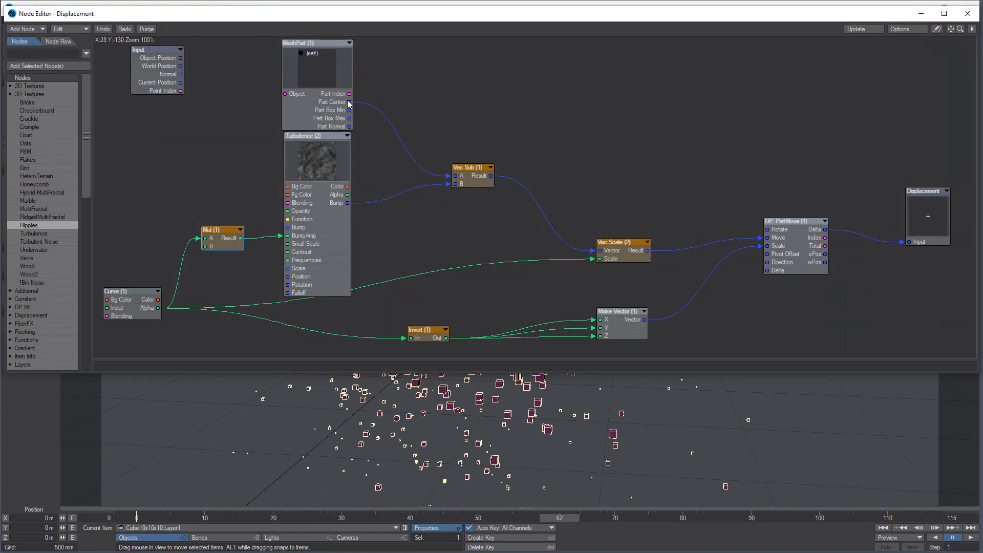
left_click_drag(323, 73, 600, 250)
left_click_drag(463, 183, 424, 194)
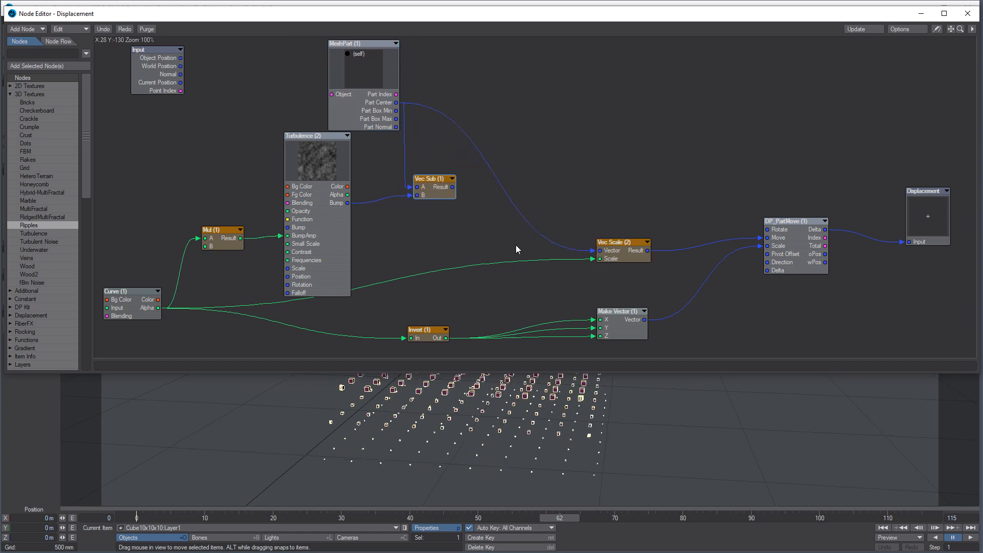
left_click_drag(344, 236, 329, 206)
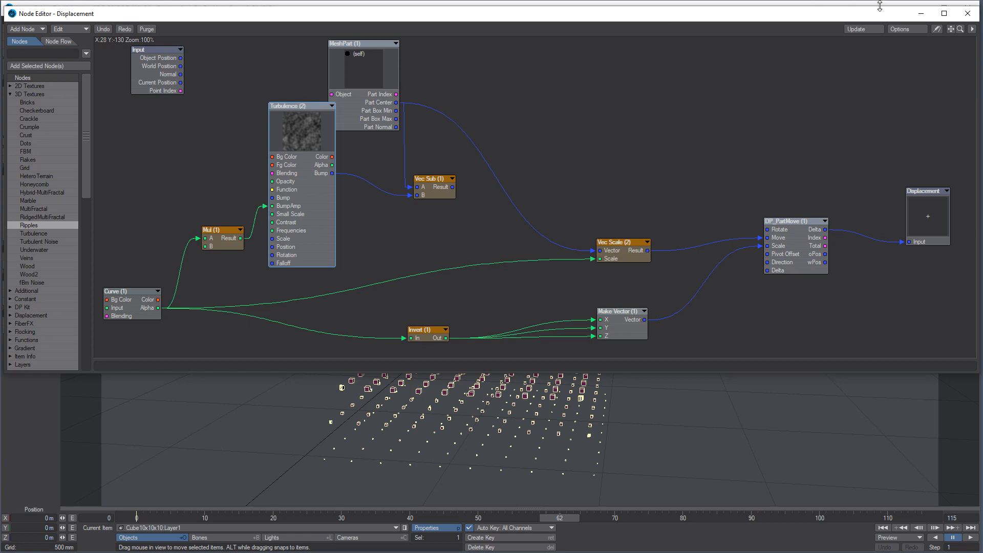
left_click(968, 14)
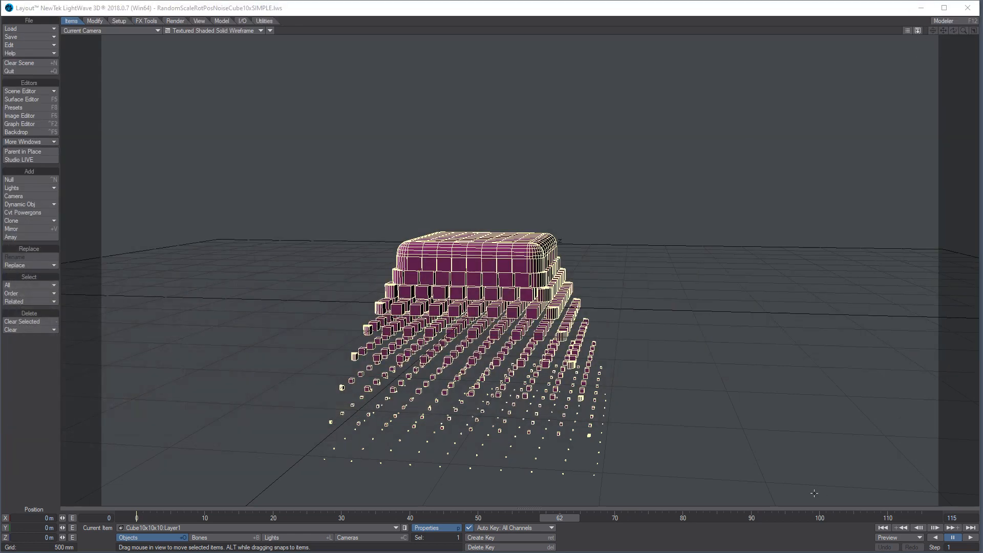
left_click_drag(568, 519, 375, 518)
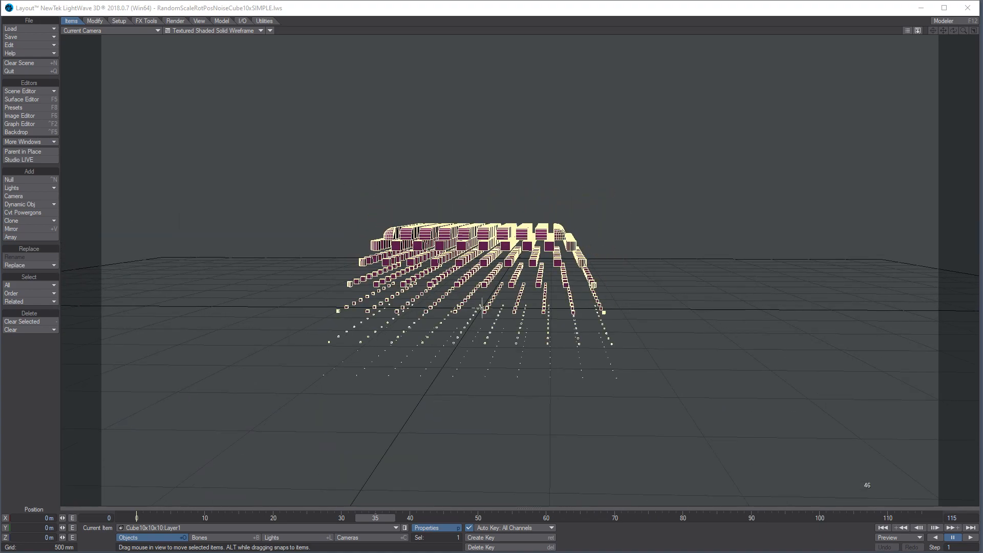
Add a Ripples texture node, connect its Bump to Vec Sub's B, and feed Vec Sub's Result into Vec Scale's Vector
left_click(126, 487)
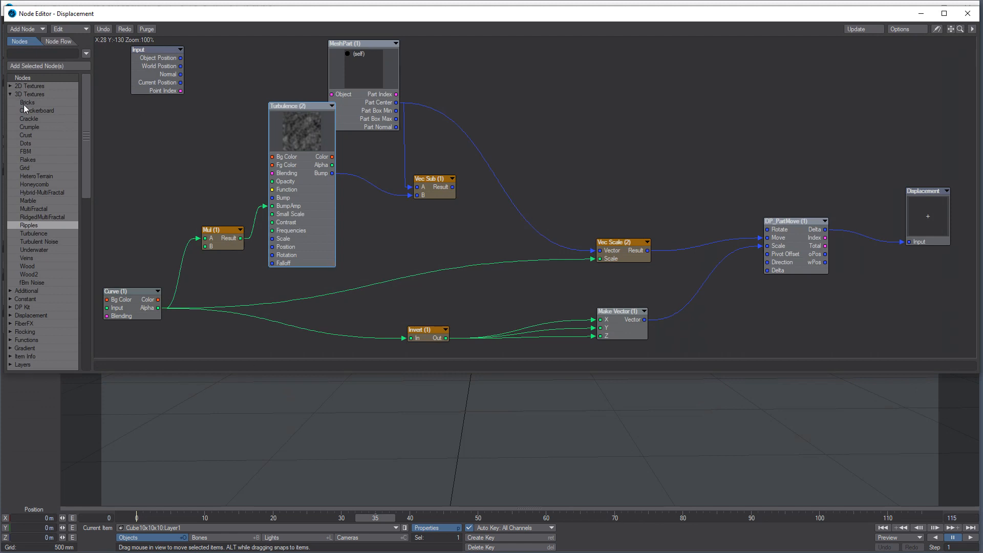
double_click(39, 223)
left_click_drag(554, 136, 263, 183)
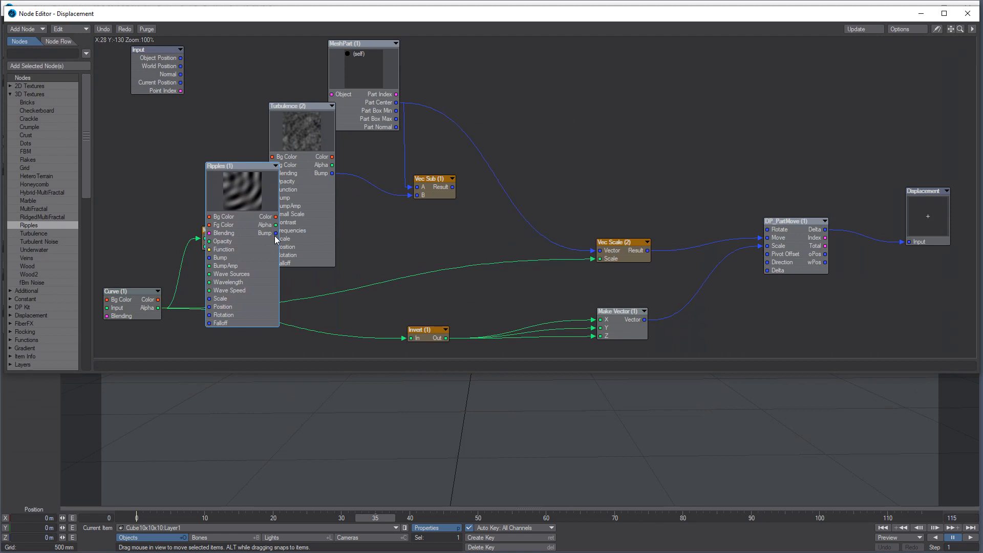
left_click_drag(276, 233, 601, 251)
left_click_drag(364, 66, 272, 72)
left_click_drag(333, 123, 183, 343)
left_click_drag(269, 191, 350, 179)
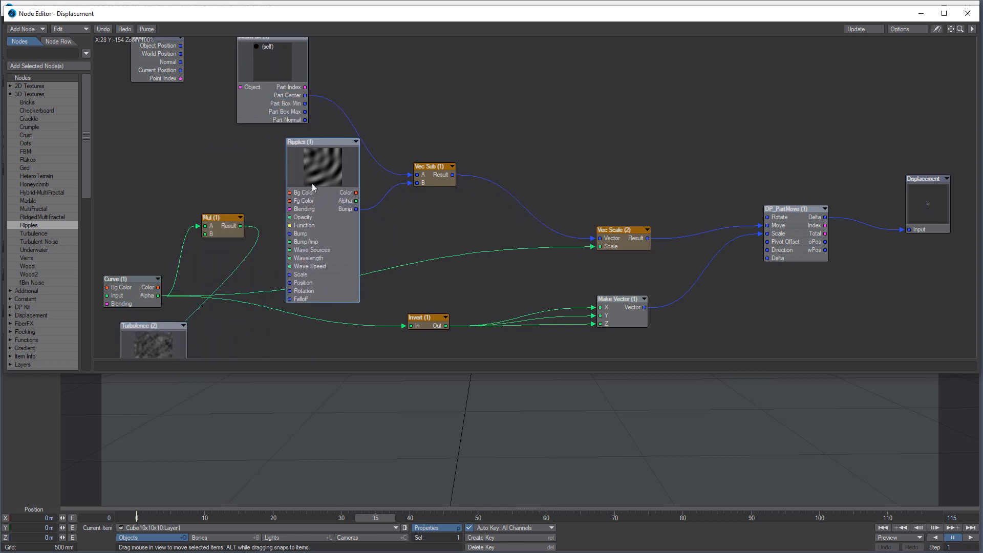
Move Mul beside the unused Turbulence node, align MeshPart above Ripples, and minimize the node editor to show the viewport
left_click_drag(230, 227, 215, 324)
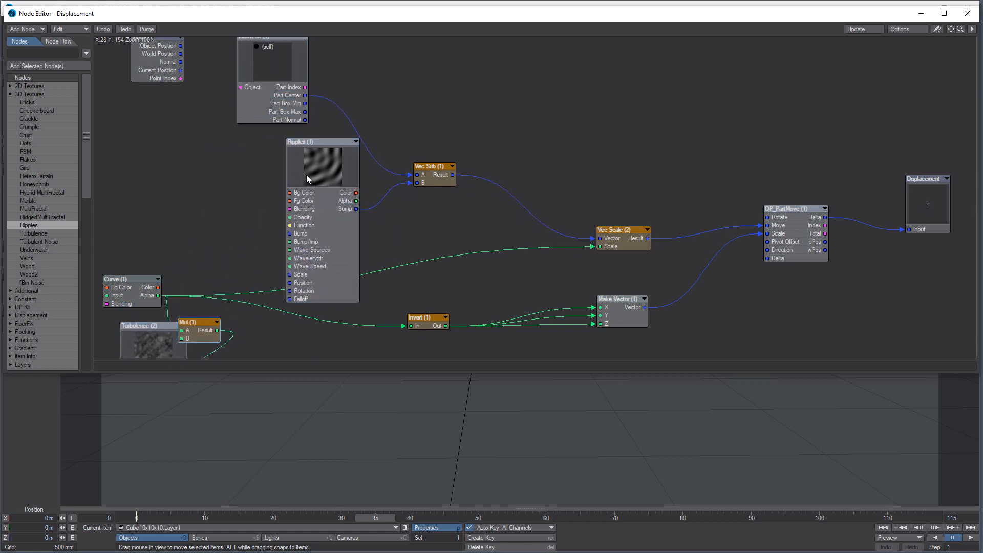
left_click_drag(309, 174, 284, 184)
left_click_drag(279, 74, 312, 88)
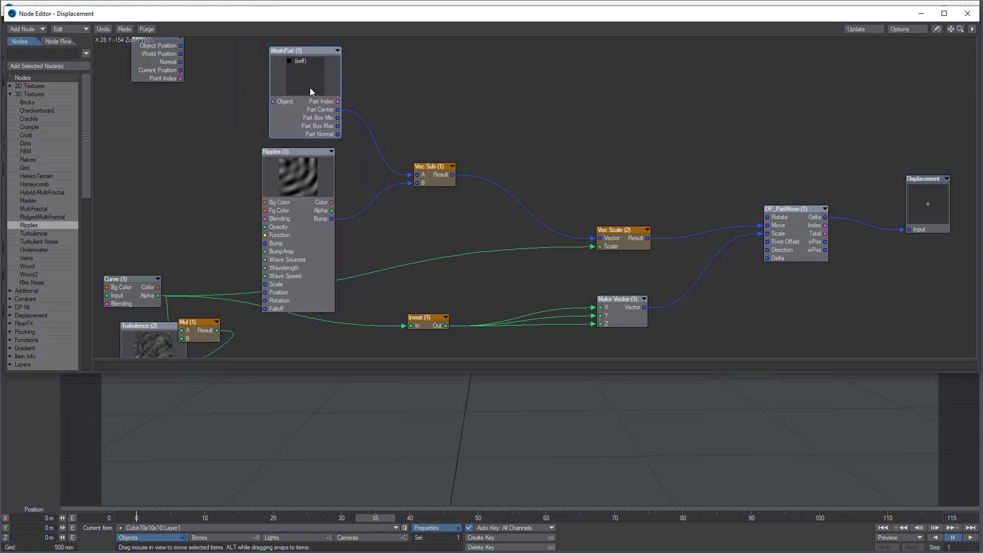
left_click_drag(305, 182, 314, 178)
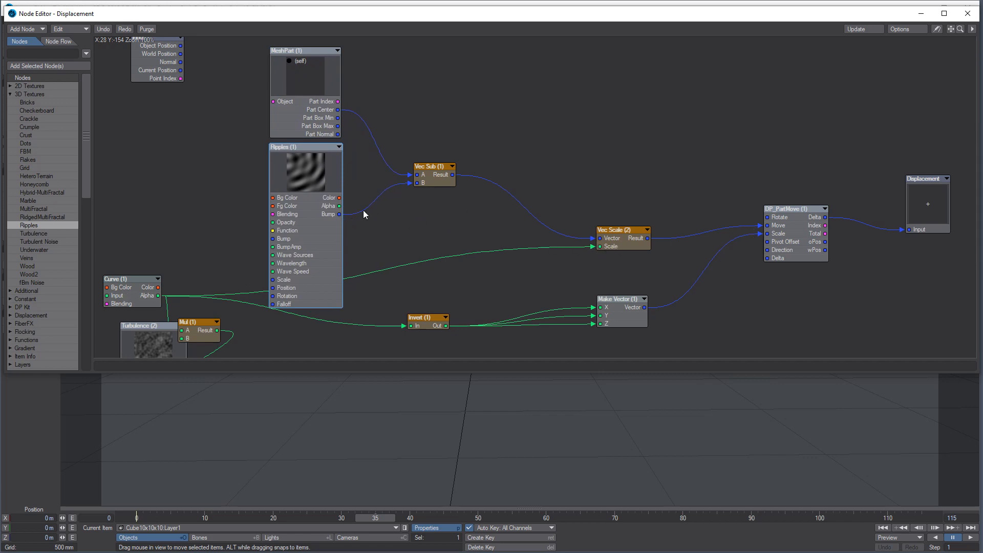
left_click(921, 13)
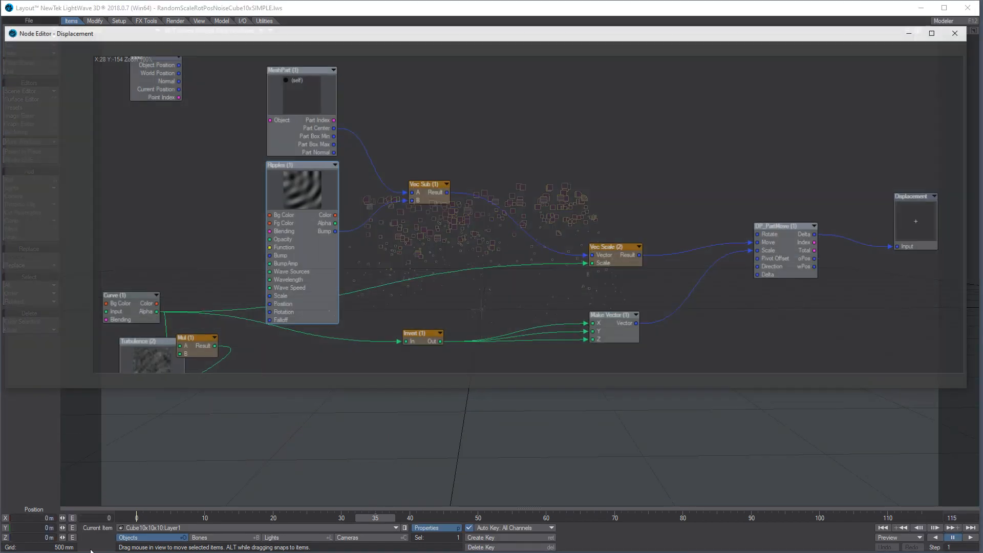
Set the Ripples texture's Wave Speed to 0.01 and Wavelength to 1, and close its settings
double_click(303, 172)
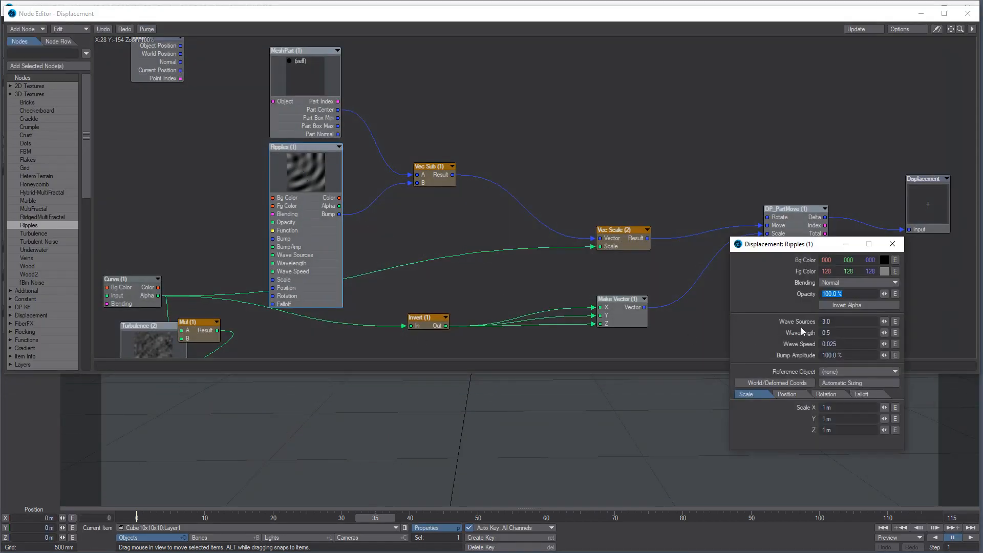
left_click_drag(832, 344, 856, 345)
key("Tab")
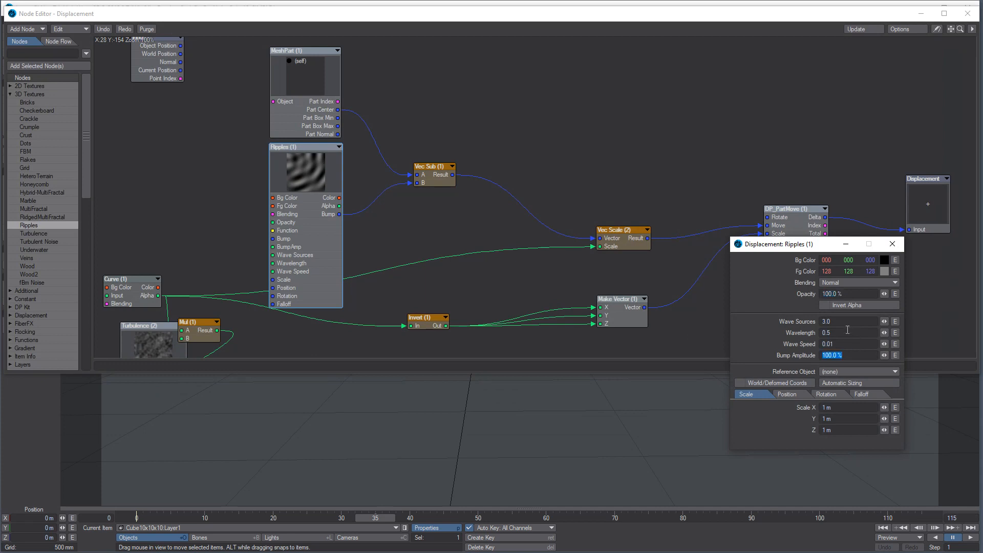
left_click(836, 334)
type("1")
key("Tab")
left_click(893, 244)
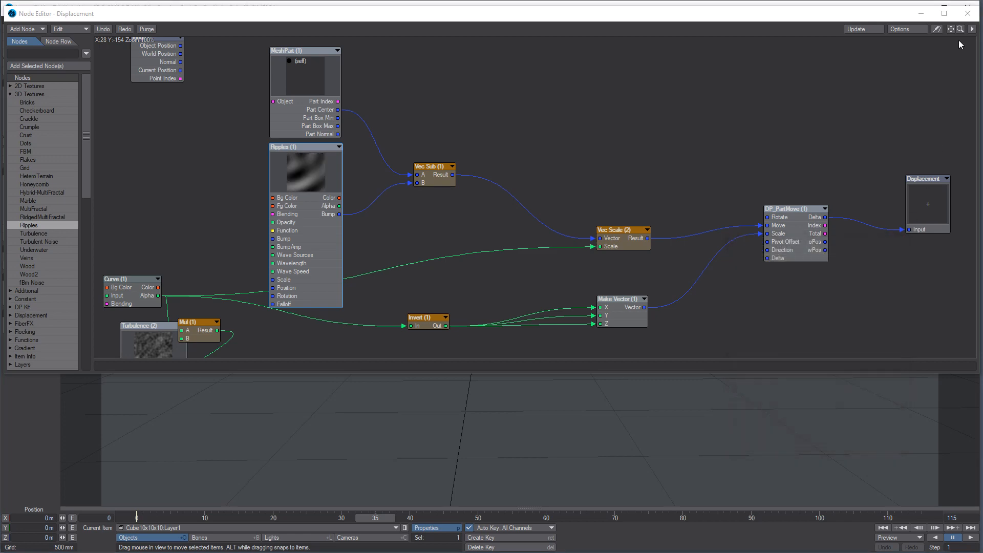
Close the node editor and preview the rippled cube animation in the viewport
left_click(967, 13)
left_click(900, 537)
left_click(898, 539)
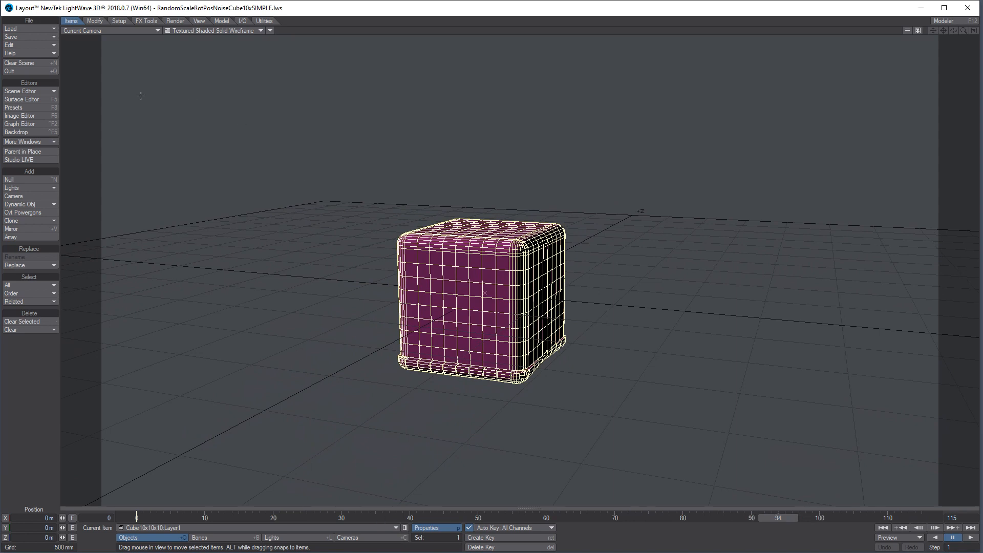
Set up an Alembic export with Cage Only bake mode and the active camera included
left_click(31, 37)
mouse_move(56, 185)
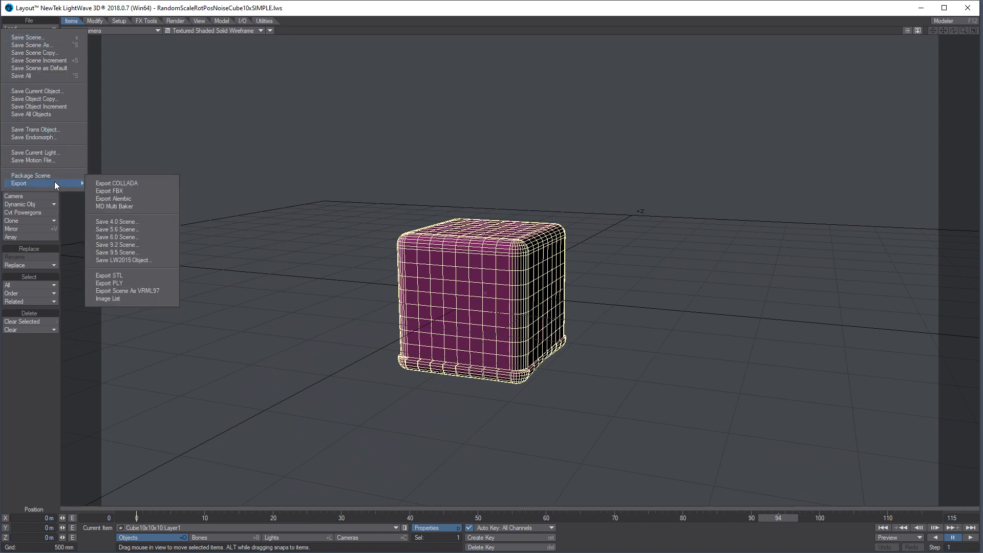
left_click(116, 198)
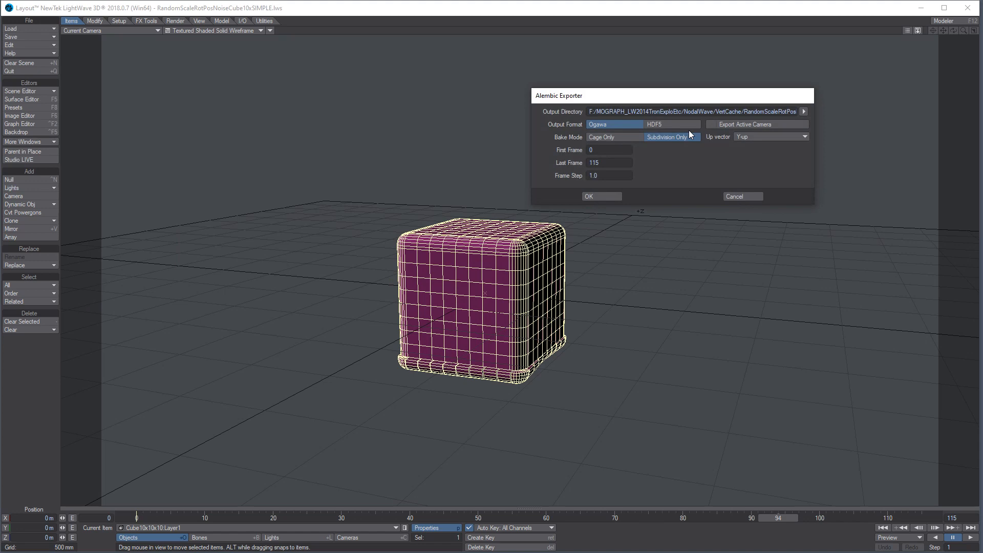
left_click(620, 137)
left_click(721, 124)
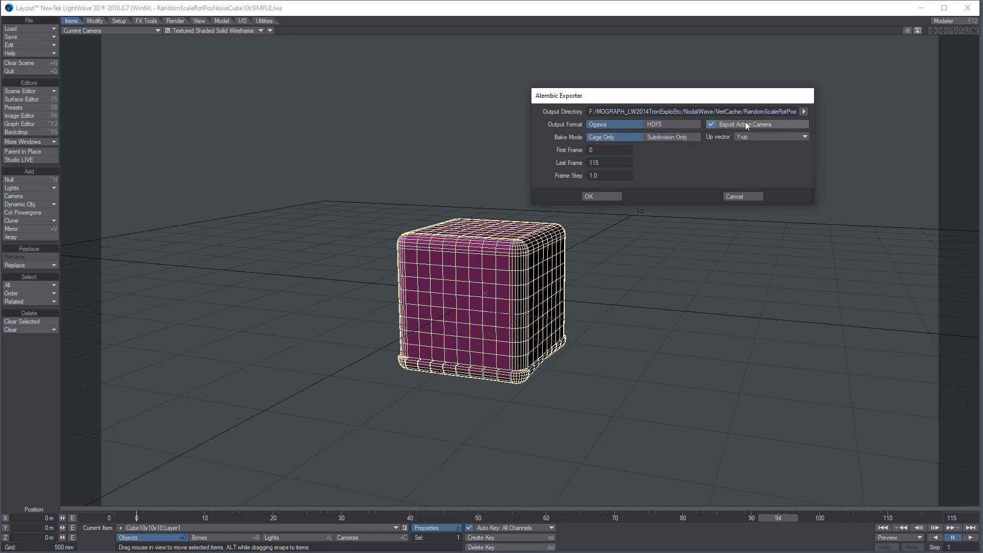
Export the Alembic file as RandomScaleRotPosNoiseCube10xVer02.abc in the MOGRAPH_LW2014TronExploEtc folder, overwriting the existing file
left_click(805, 112)
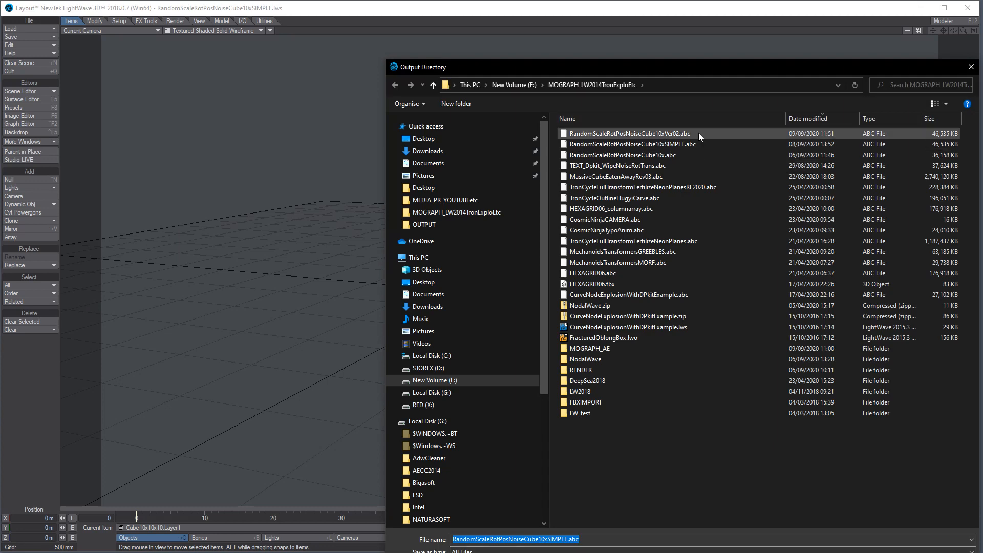
key("Return")
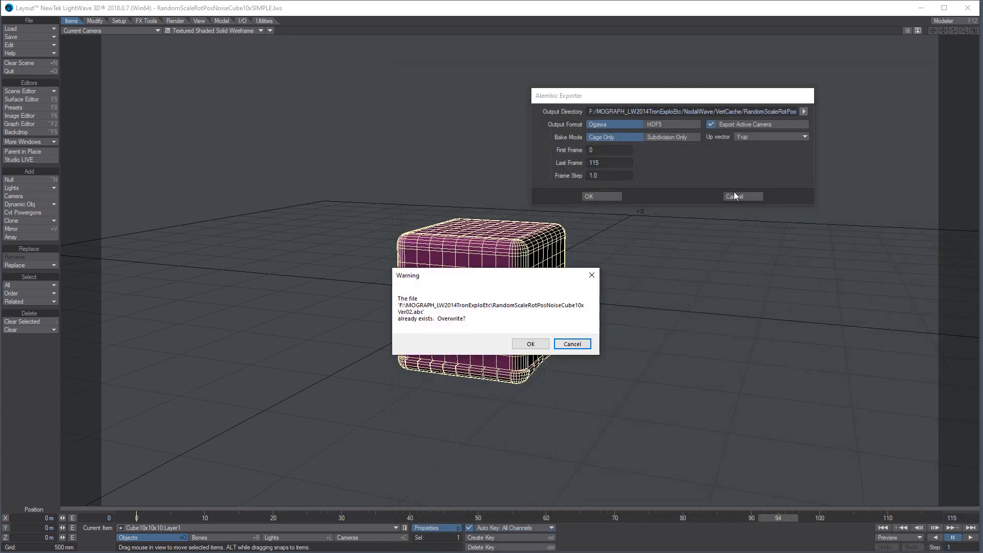
left_click(528, 344)
left_click(617, 198)
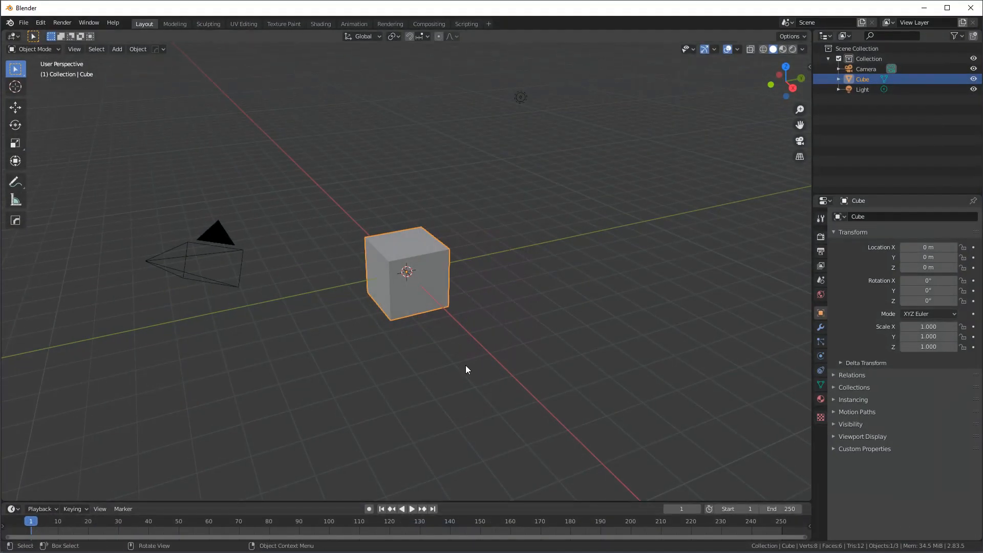
Switch to Blender and import RandomScaleRotPosNoiseCube10xVer02.abc from the MOGRAPH_LW2014TronExploEtc folder as Alembic
left_click(24, 23)
mouse_move(65, 162)
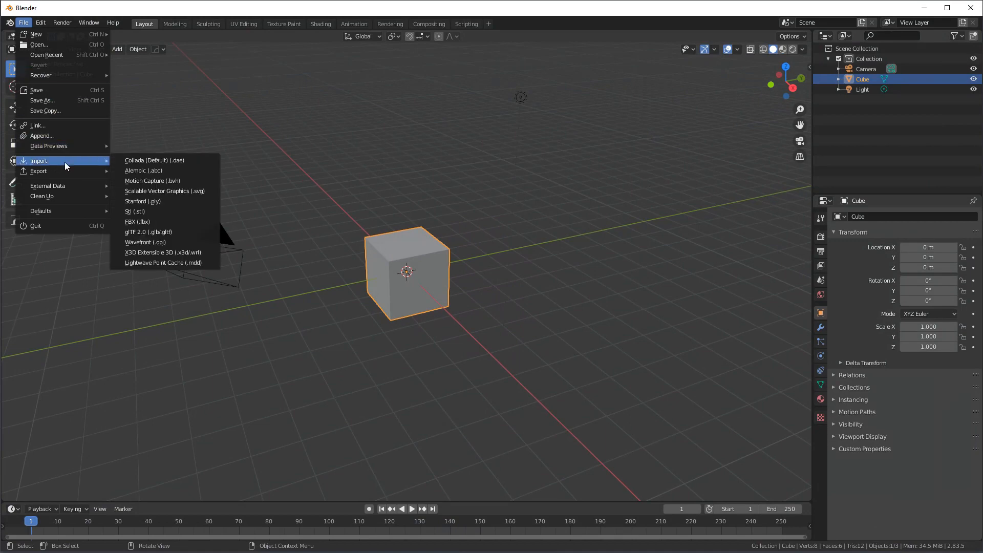
left_click(156, 171)
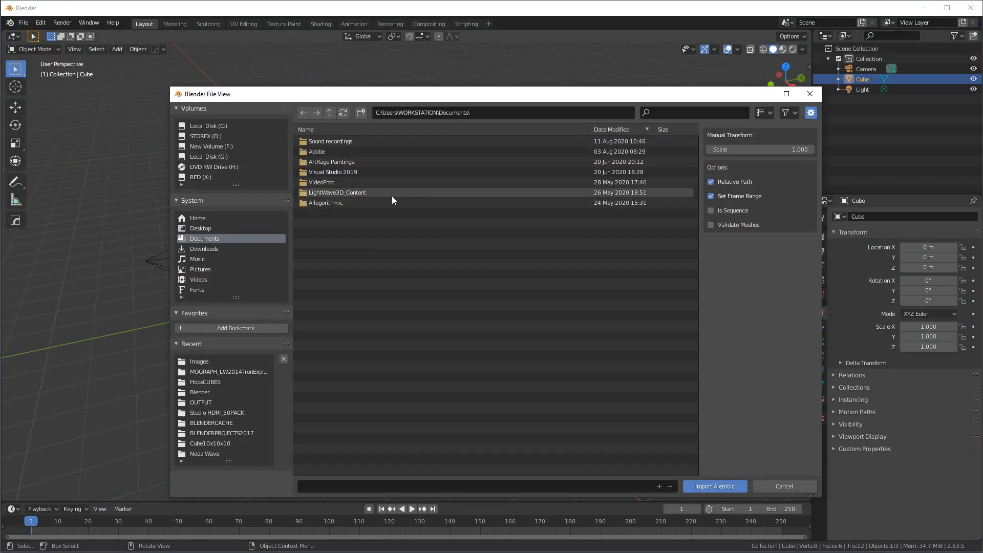
left_click(245, 372)
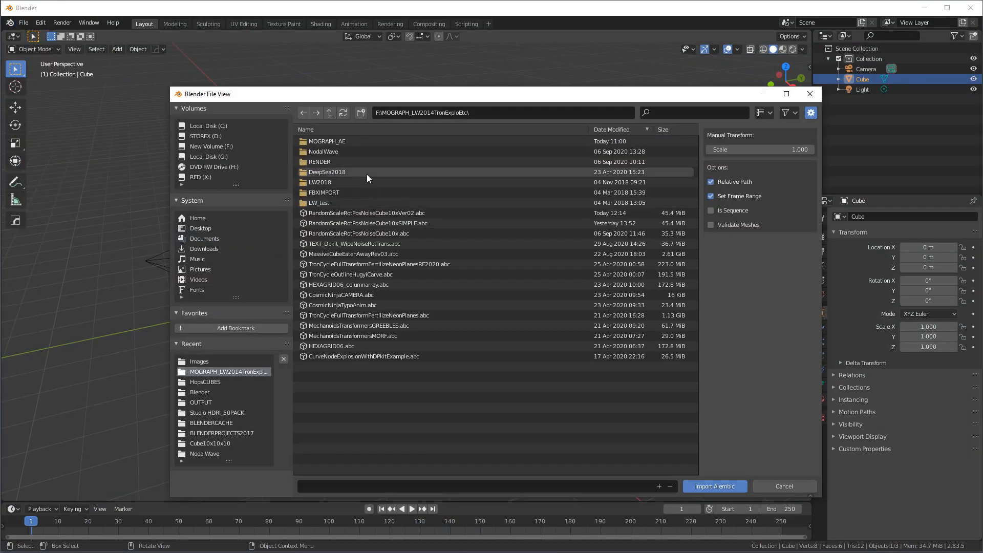
left_click(383, 213)
double_click(383, 213)
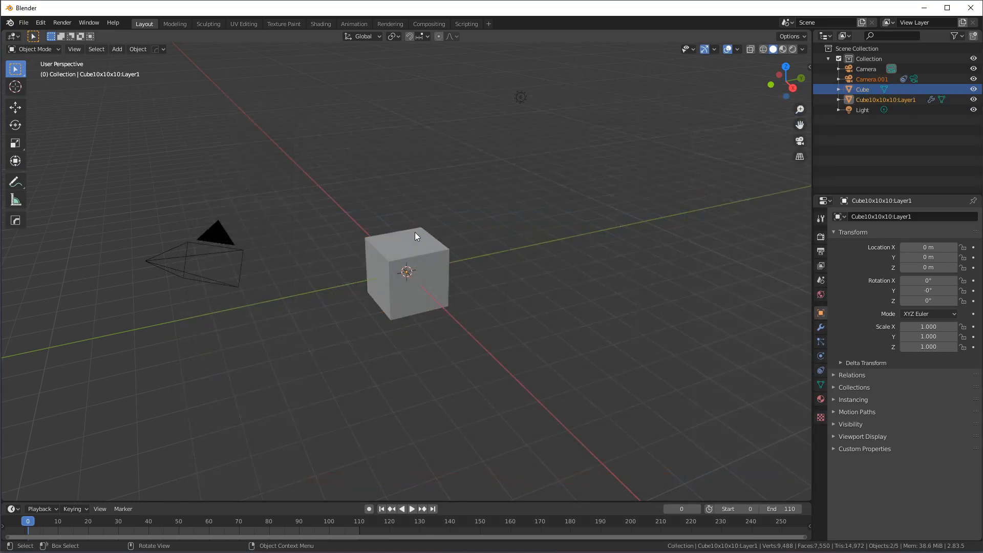
Select Cube10x10x10:Layer1 and preview its imported motion, scrubbing to frame 61 and back to frame 22
left_click(871, 103)
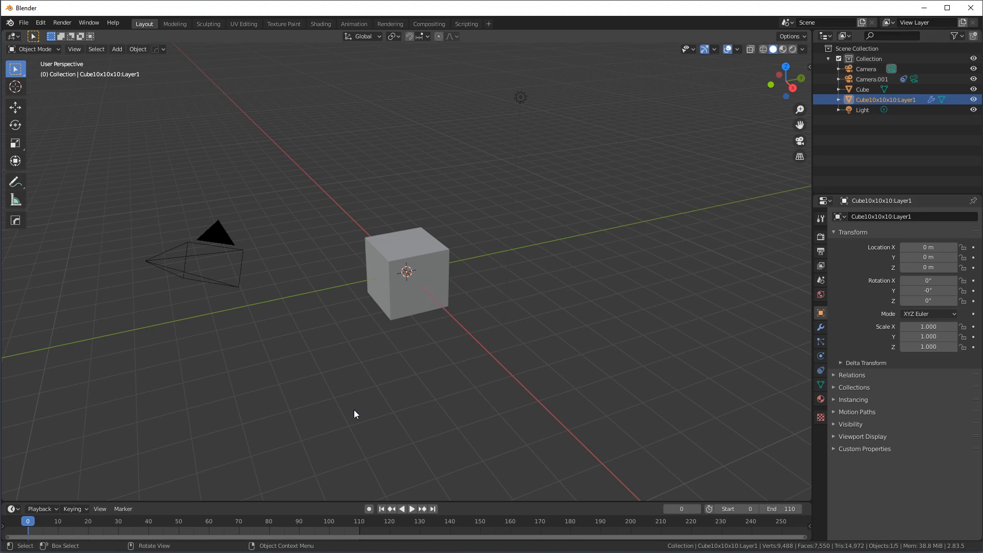
left_click_drag(45, 526, 203, 522)
key("space")
mouse_move(809, 69)
left_mouse_down()
mouse_move(707, 72)
mouse_move(820, 67)
left_mouse_up()
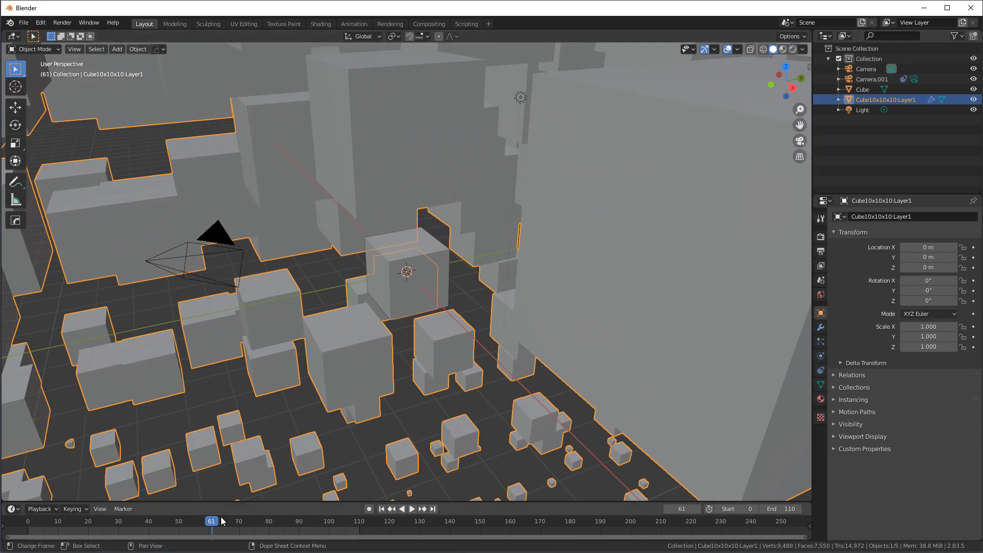
left_click_drag(222, 521, 94, 521)
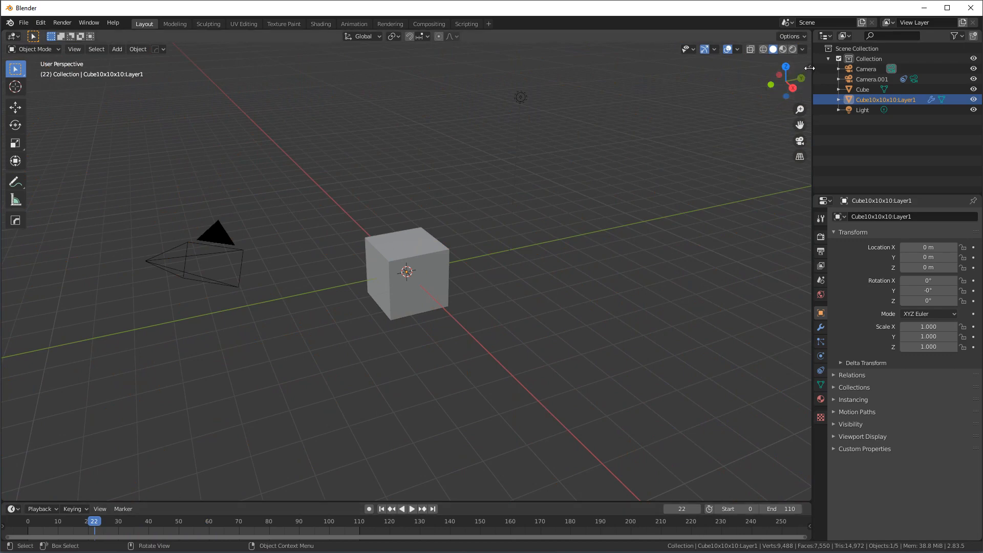
Set the scale of Cube10x10x10:Layer1 to 0.1 on the X, Y and Z axes
left_click_drag(810, 69, 692, 87)
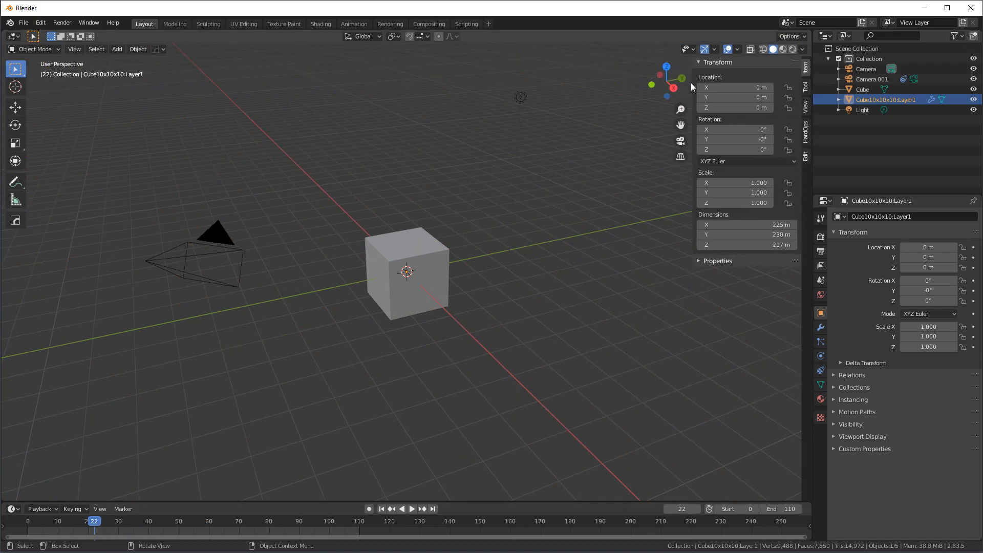
left_click(735, 183)
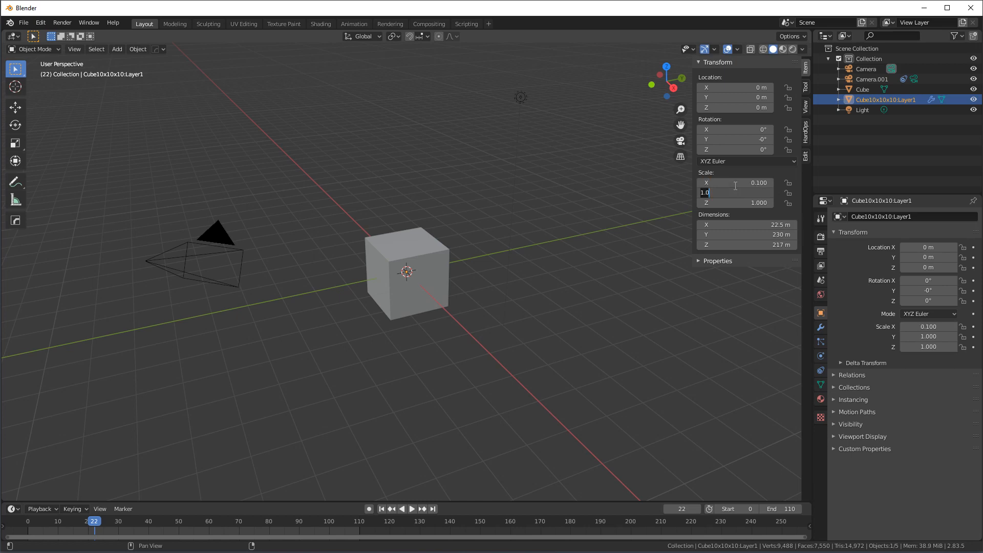
key("Tab")
key("Return")
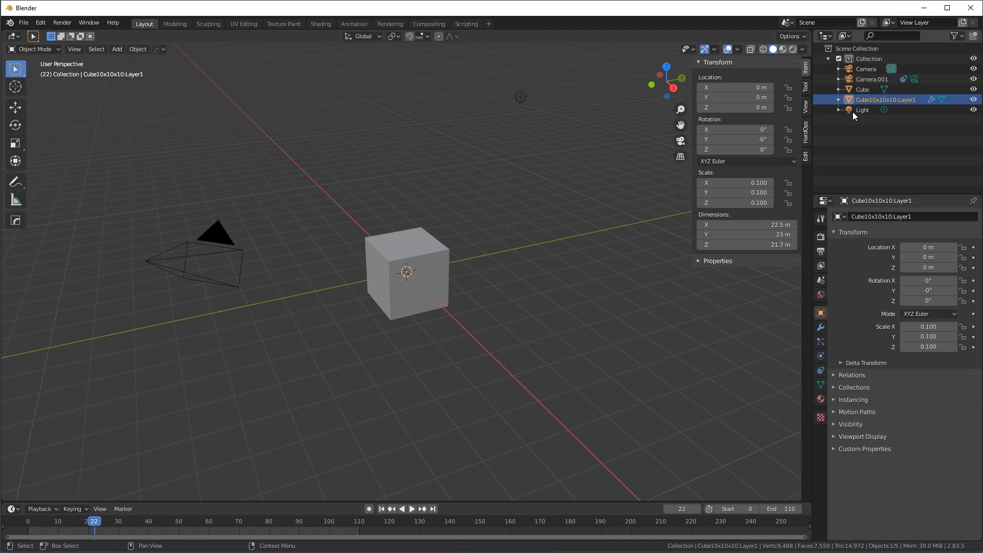
Rename the imported Camera.001 to CameraLW
left_click(866, 82)
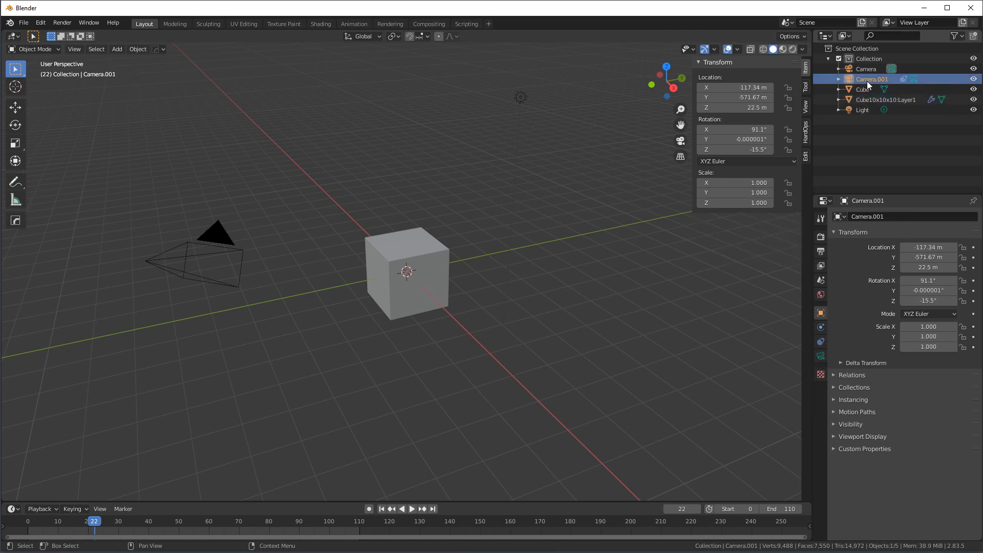
double_click(868, 82)
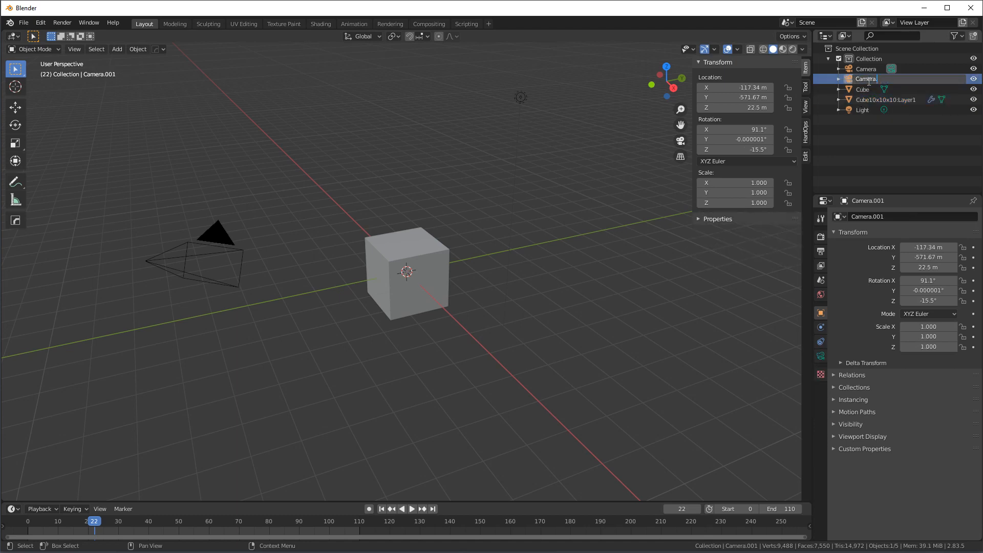
type("CameraLW")
key("Return")
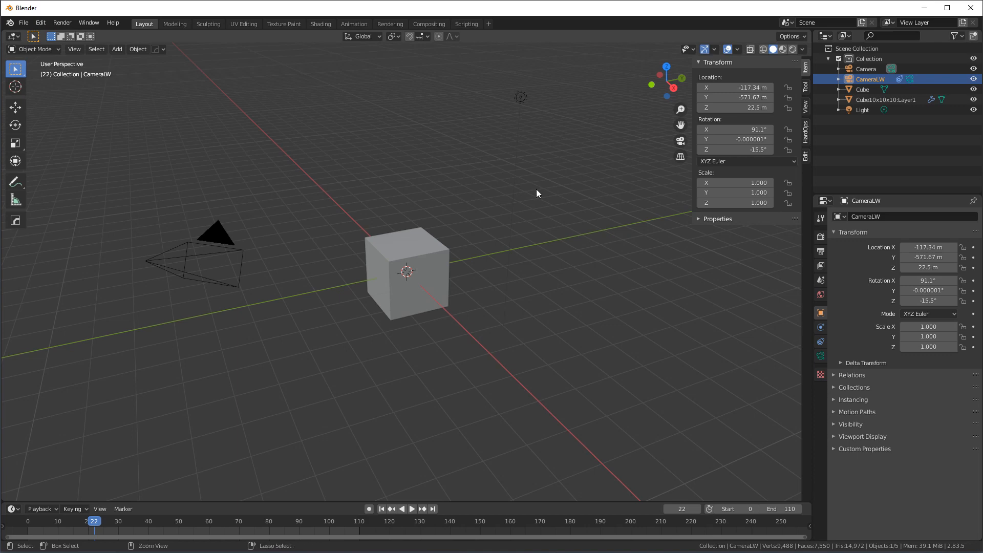
Make CameraLW the active camera, look through it and preview the animation up to frame 88
key("ctrl+KP_0")
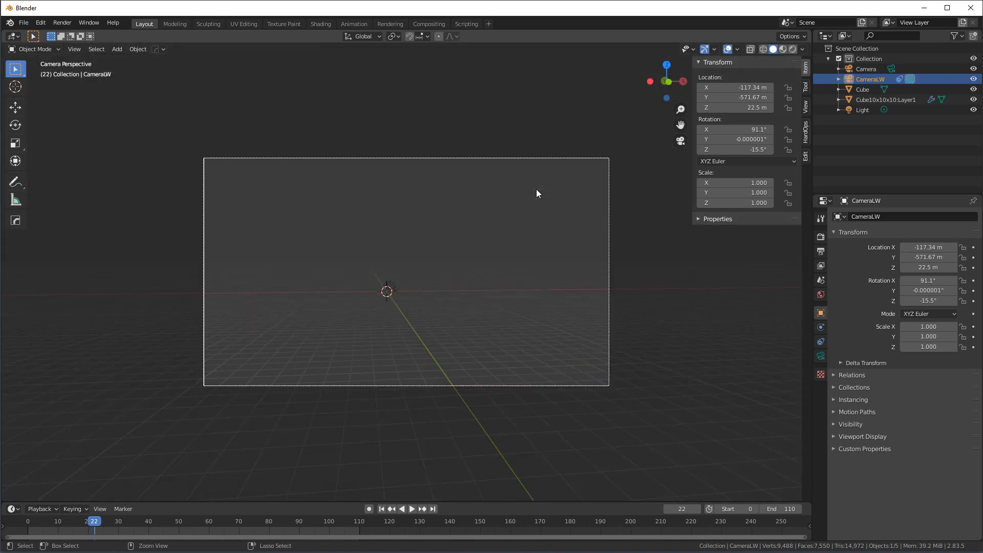
key("space")
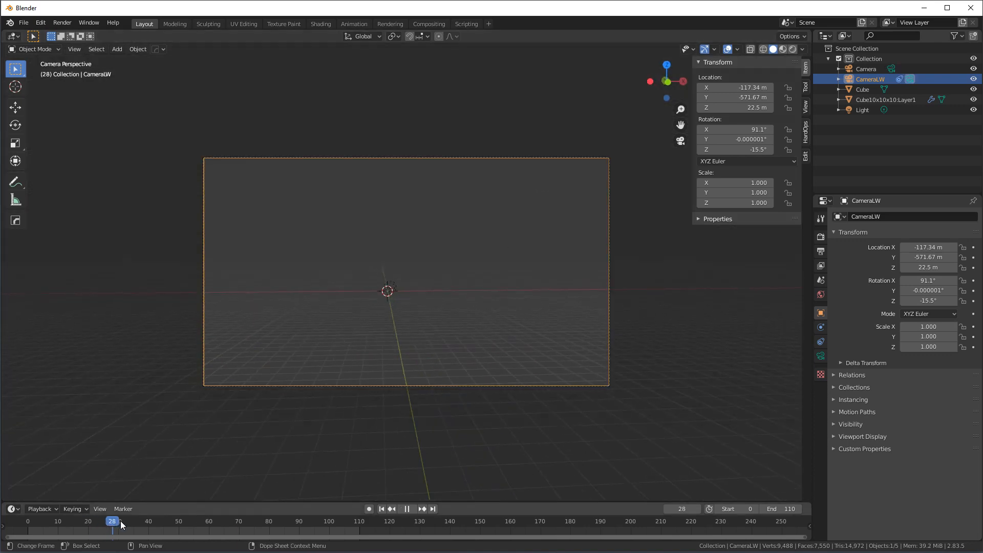
left_click_drag(240, 520, 296, 529)
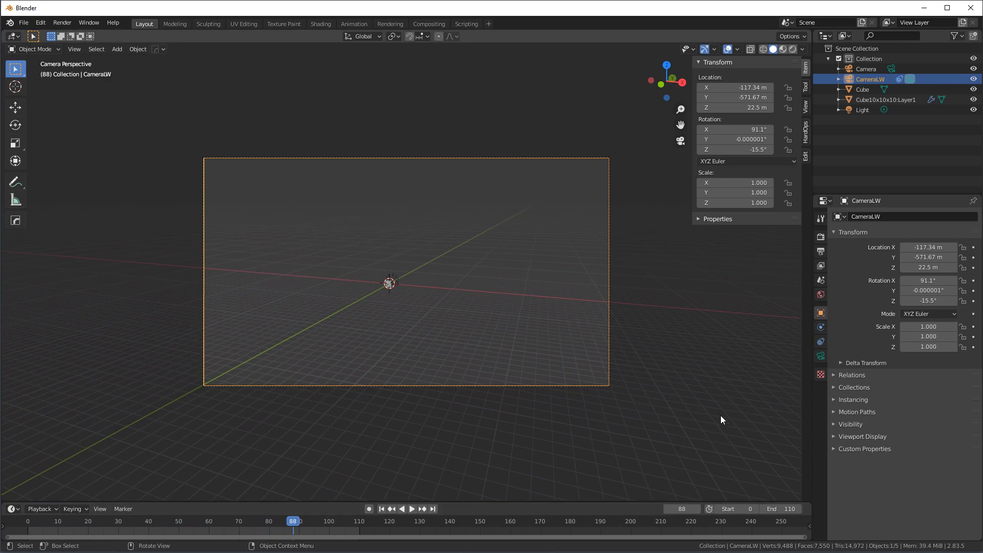
Set the manual transform Scale to 0.1 in CameraLW's Transform Cache constraint
left_click(820, 342)
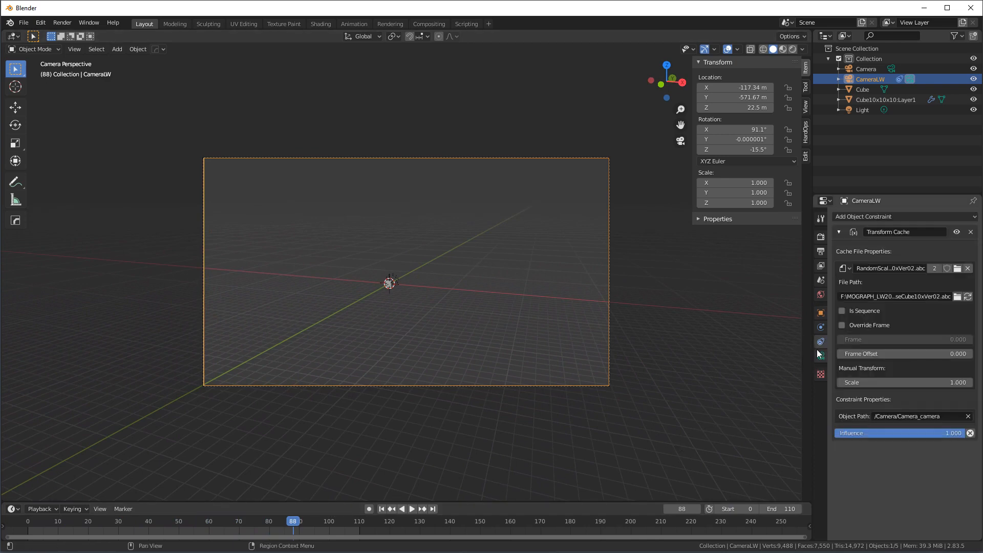
left_click(927, 383)
type("1.0")
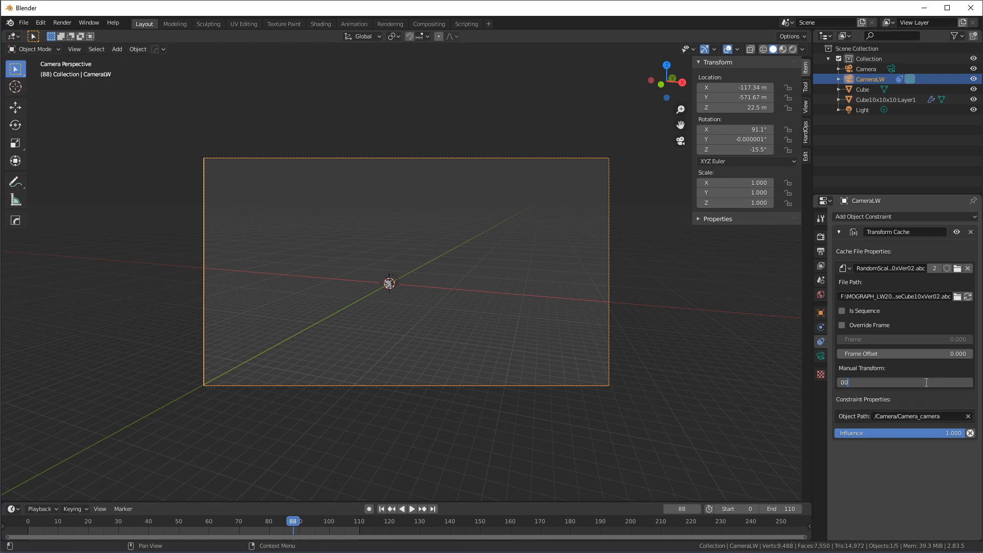
key("Return")
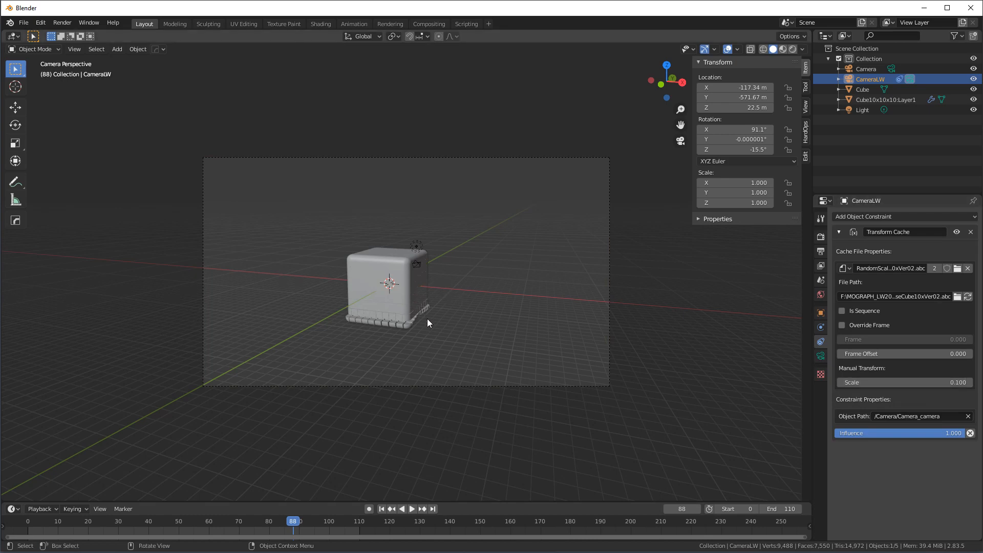
Fit the timeline to the animation's frame range and scrub back to frame 15 through the camera
scroll(450, 347, "up", 3)
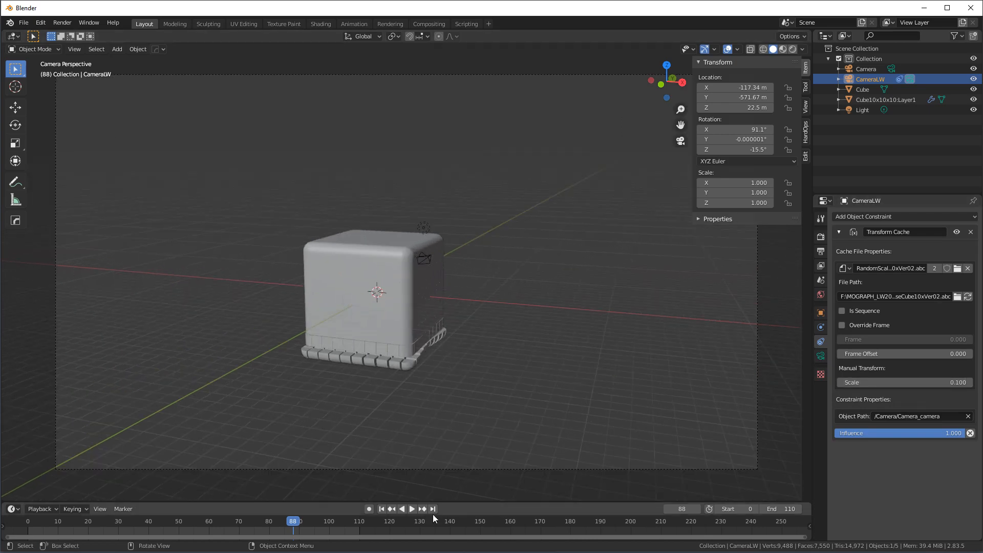
left_click_drag(803, 538, 401, 533)
left_click_drag(582, 521, 144, 507)
Delete the default cube and scrub the animation to frame 92
left_click(360, 316)
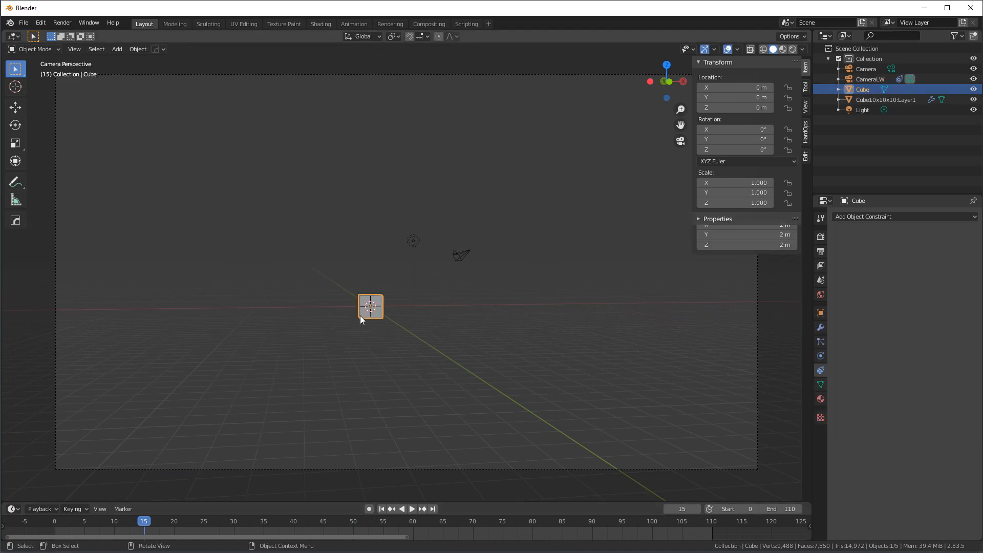
key("Delete")
left_click_drag(157, 518, 602, 506)
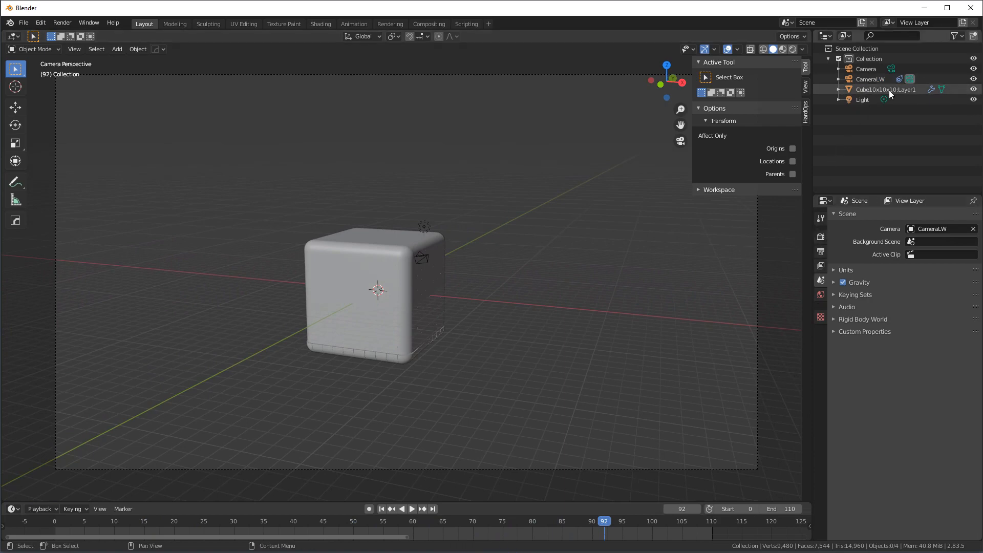
Enable nodes on the imported cube's material and set an orange base color, metallic 0.7, specular 0 and roughness about 0.242
left_click(873, 90)
left_click(821, 399)
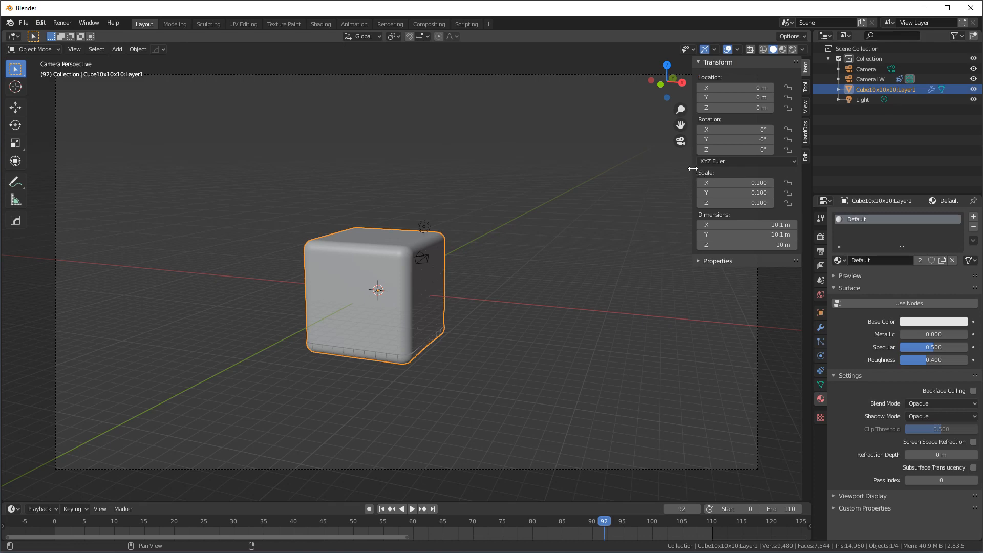
left_click_drag(693, 168, 789, 176)
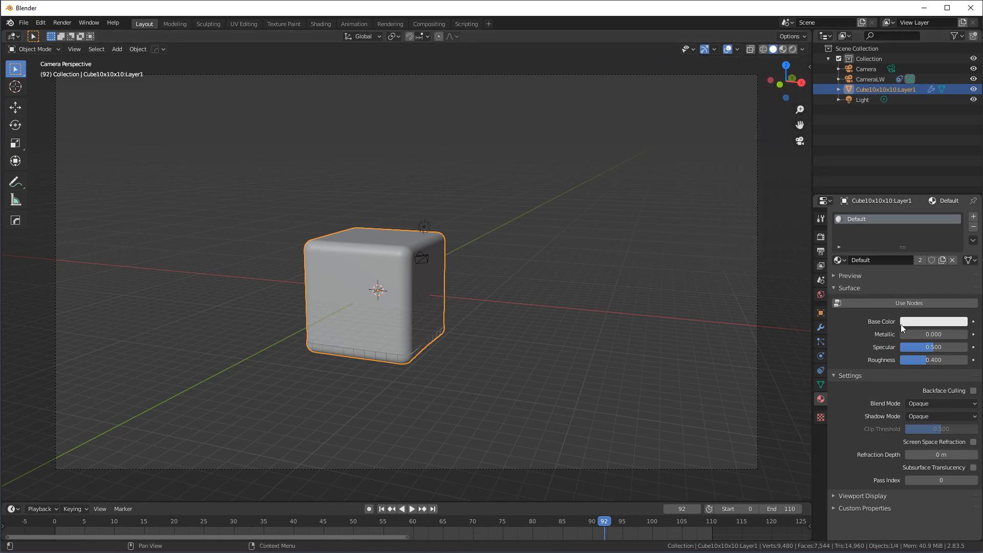
left_click(906, 304)
left_click(924, 363)
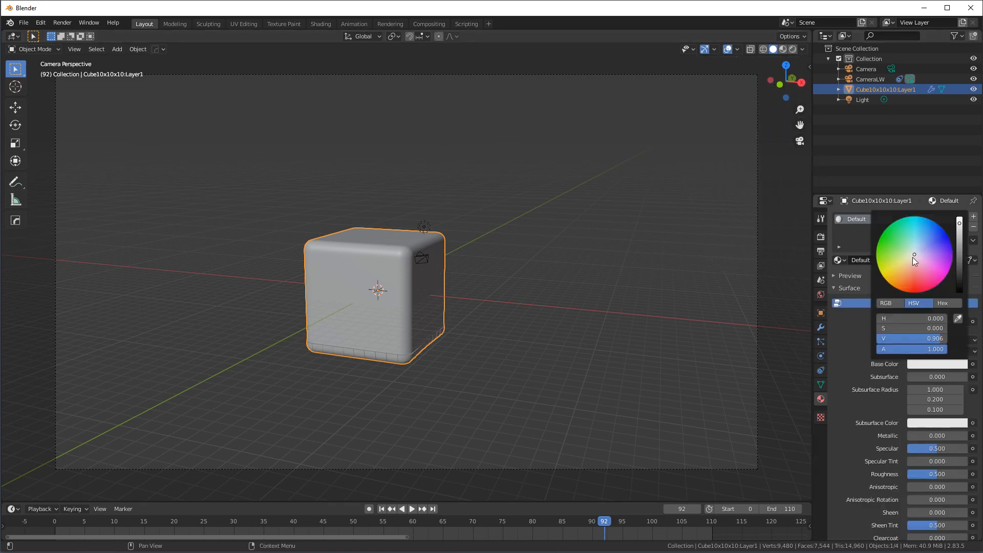
left_click_drag(914, 257, 896, 288)
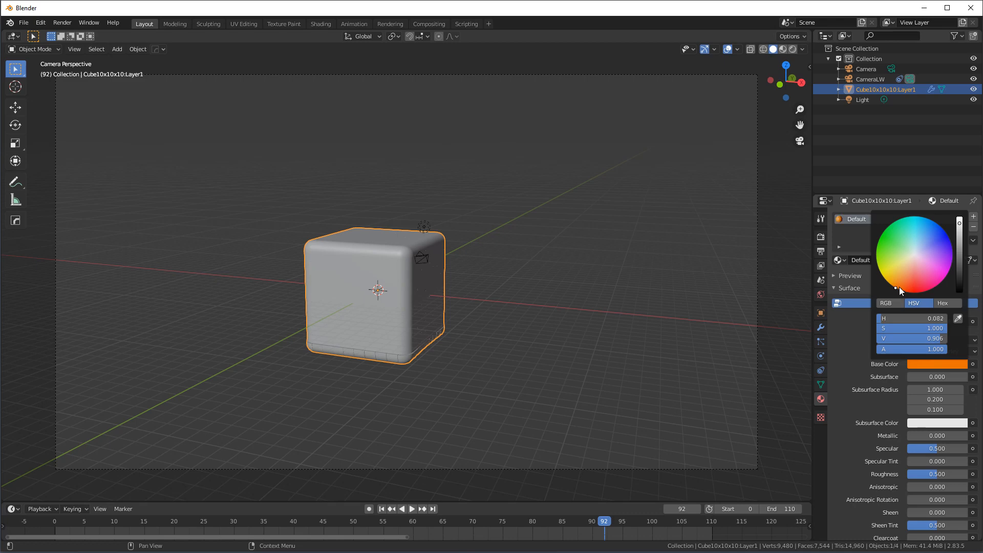
left_click_drag(937, 438, 923, 474)
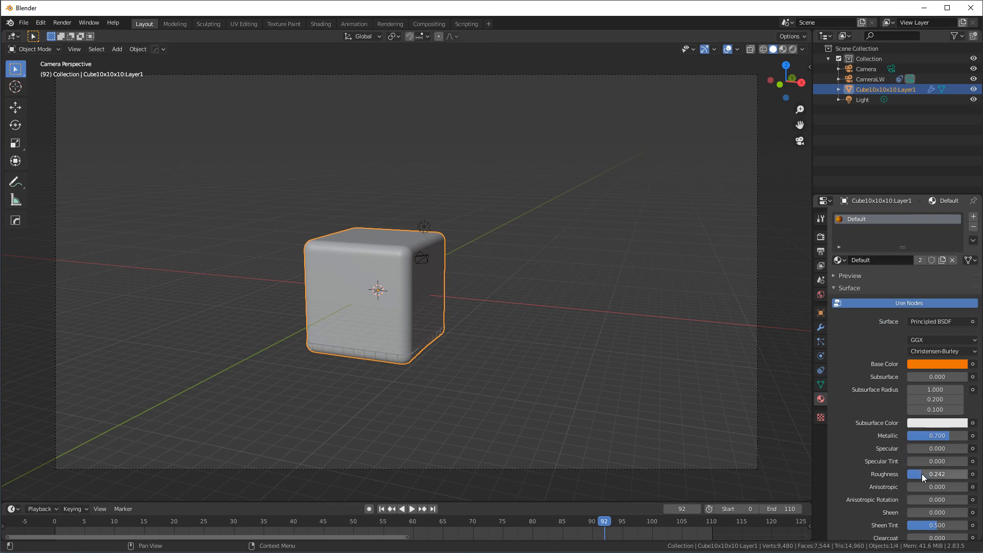
Switch the render engine to Cycles with GPU Compute as the device
left_click(821, 236)
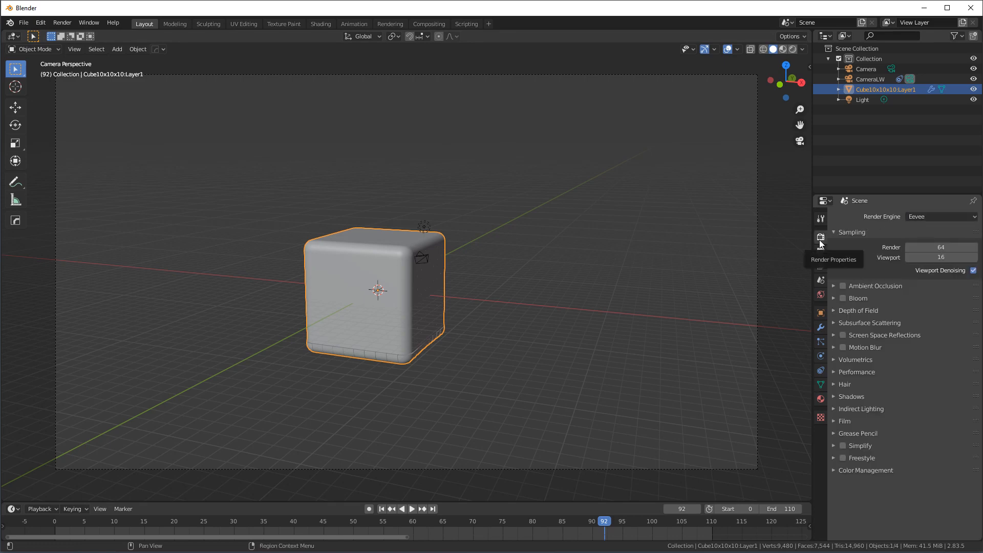
left_click(920, 217)
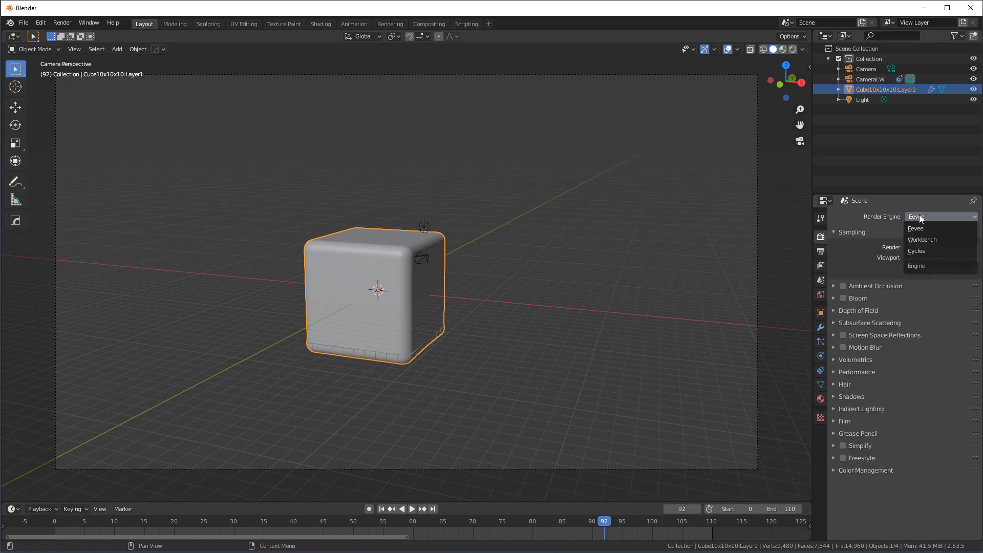
left_click(923, 251)
left_click(923, 242)
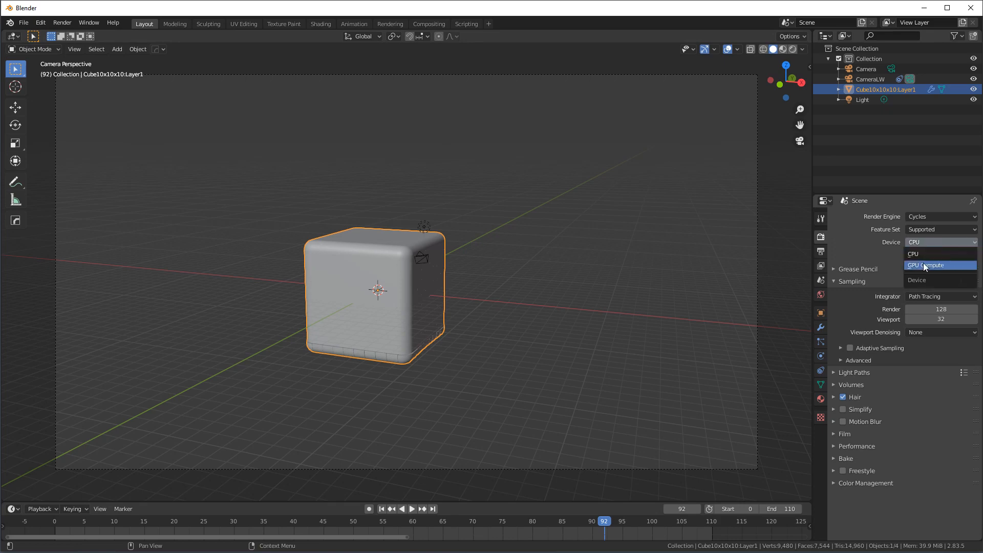
left_click(924, 262)
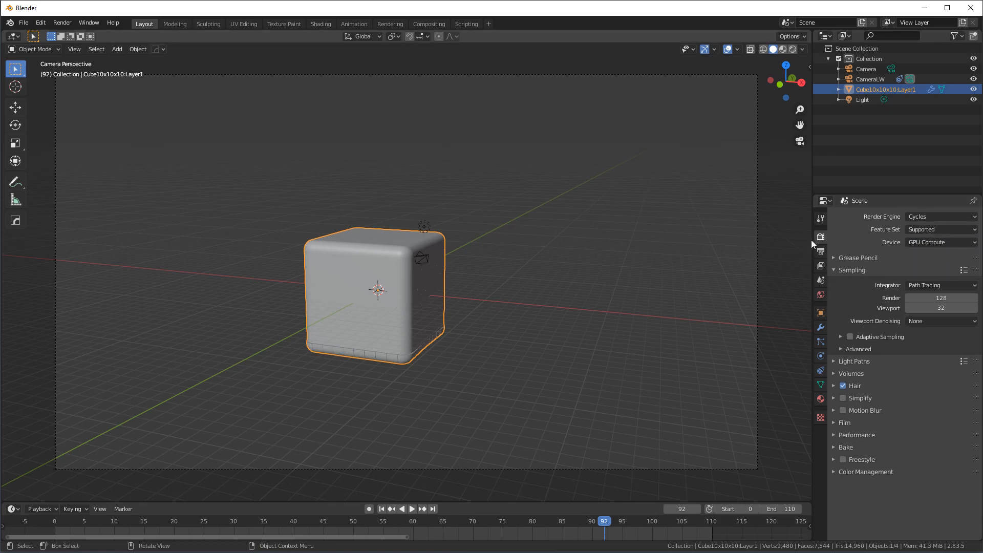
Widen the properties area and enable Denoising for the view layer
left_click_drag(813, 238, 760, 242)
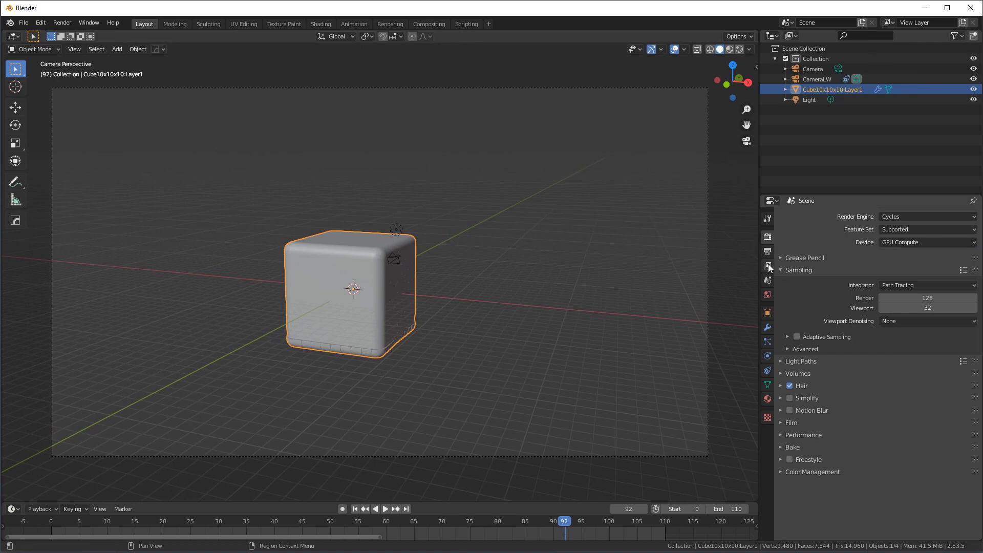
left_click(768, 266)
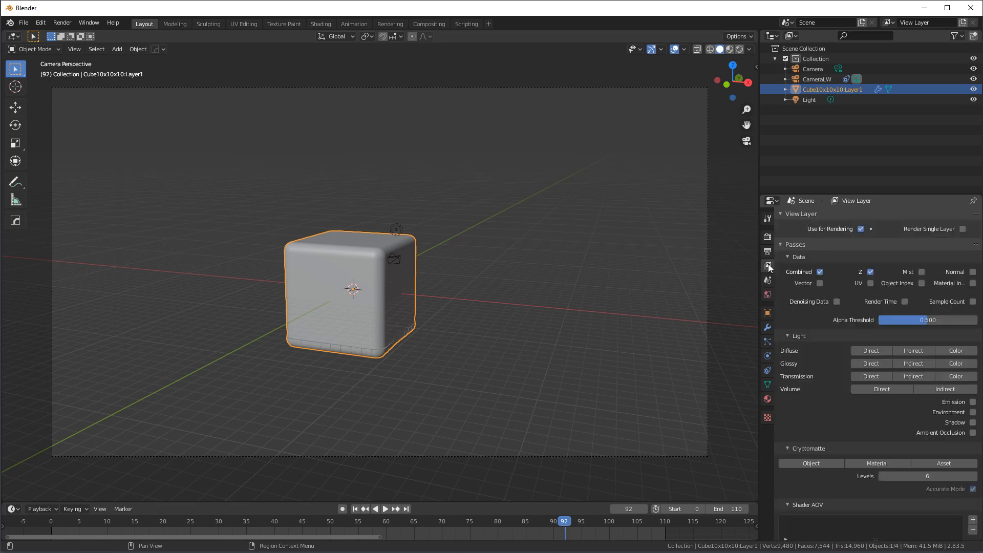
scroll(843, 518, "down", 2)
left_click(790, 536)
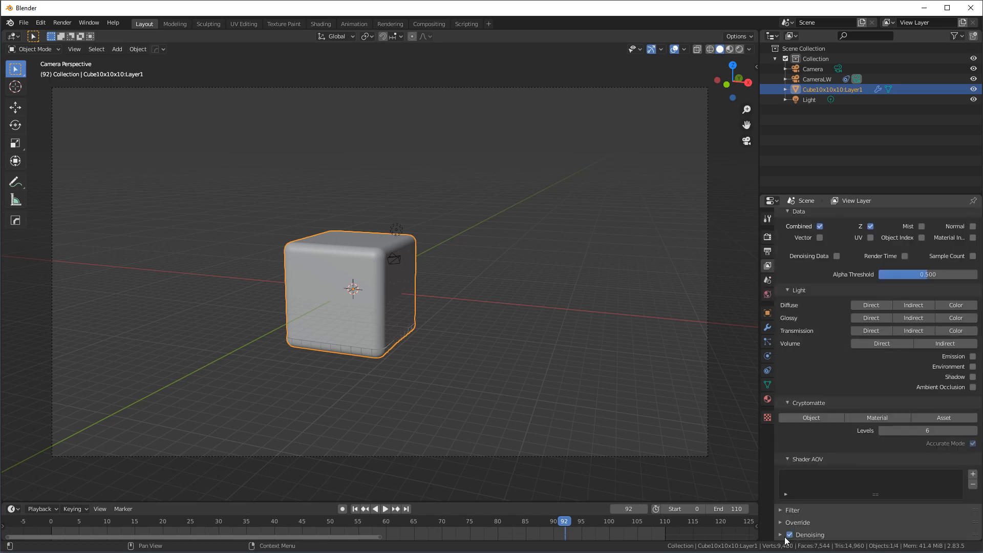
Assign an Environment Texture to the World background color
left_click(768, 295)
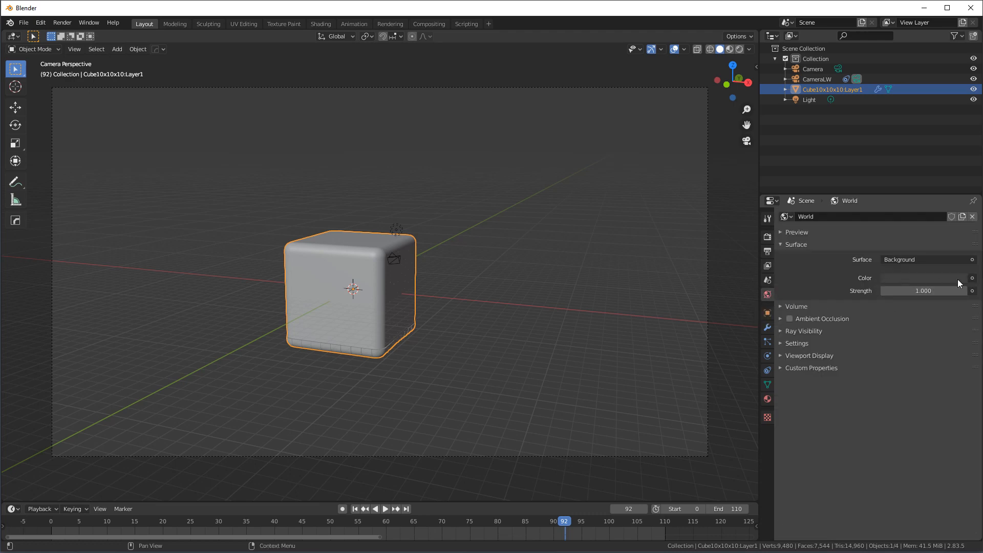
left_click(974, 280)
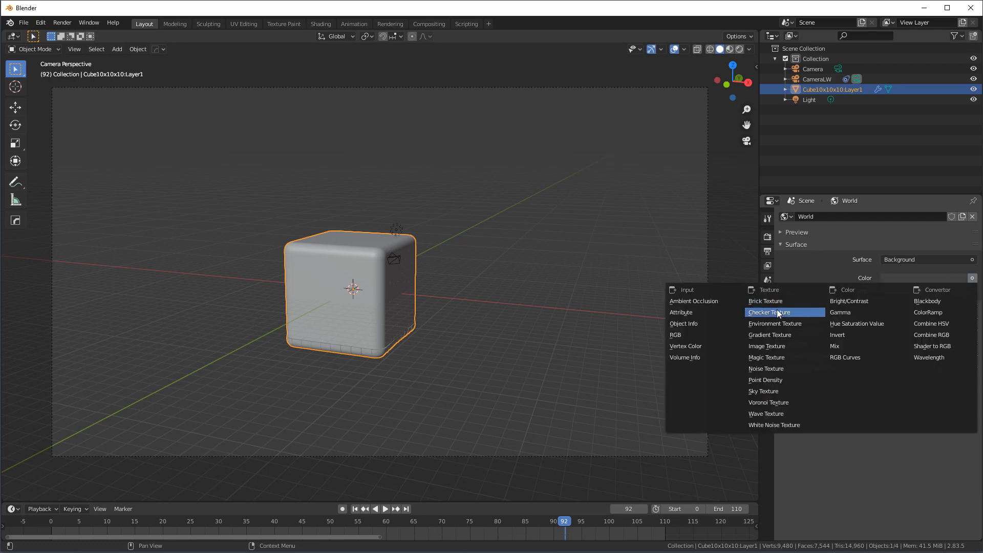
left_click(781, 321)
Load 015.hdr from the LW_test\Images folder as the world's environment image
left_click(956, 291)
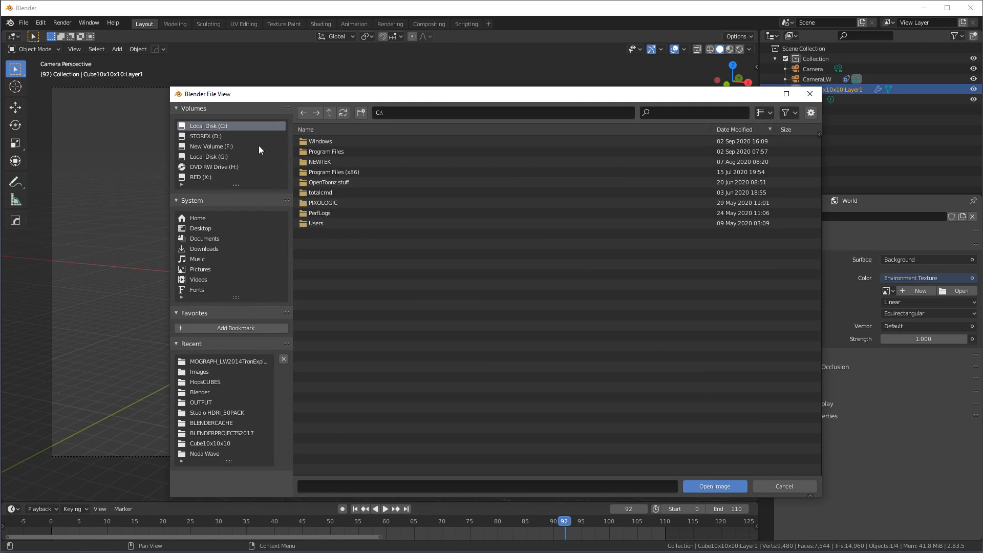
left_click(233, 147)
double_click(376, 142)
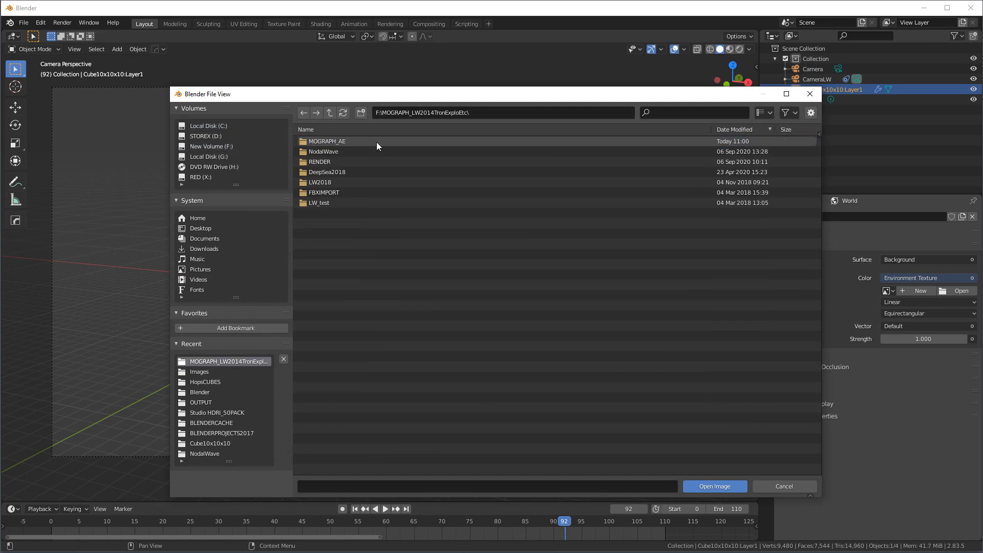
double_click(328, 202)
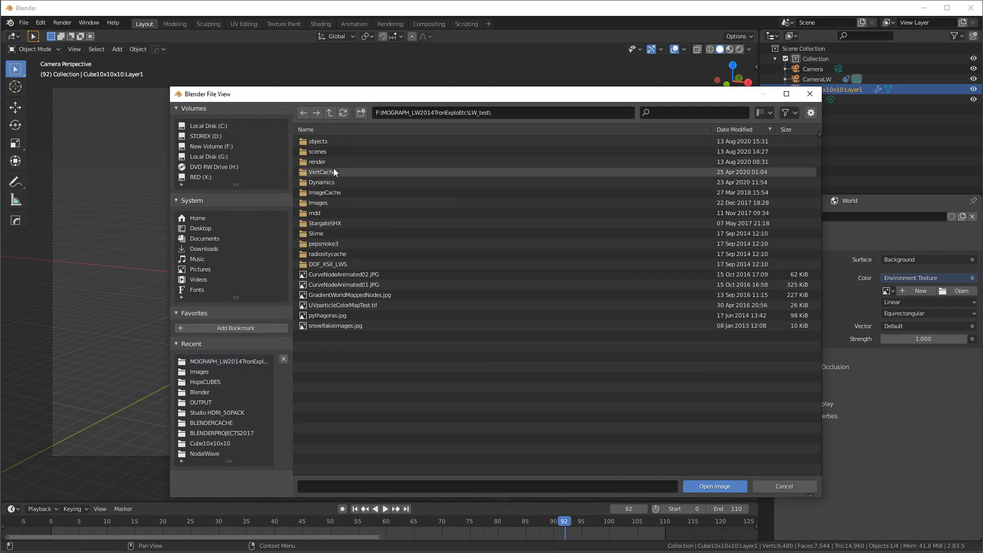
double_click(331, 203)
left_click(338, 162)
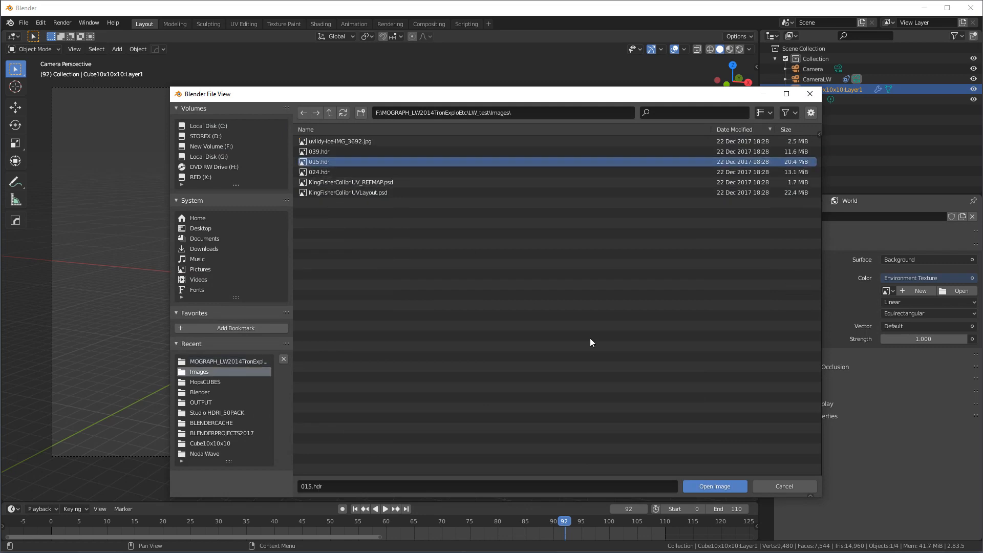
left_click(710, 486)
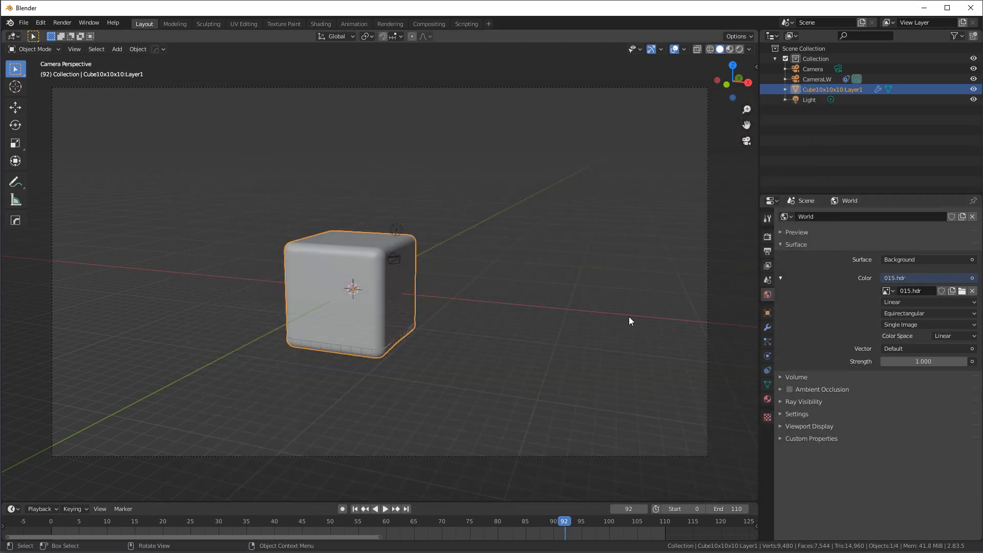
Show the viewport in rendered shading and turn off the world's Camera ray visibility
left_click(781, 402)
left_click(739, 49)
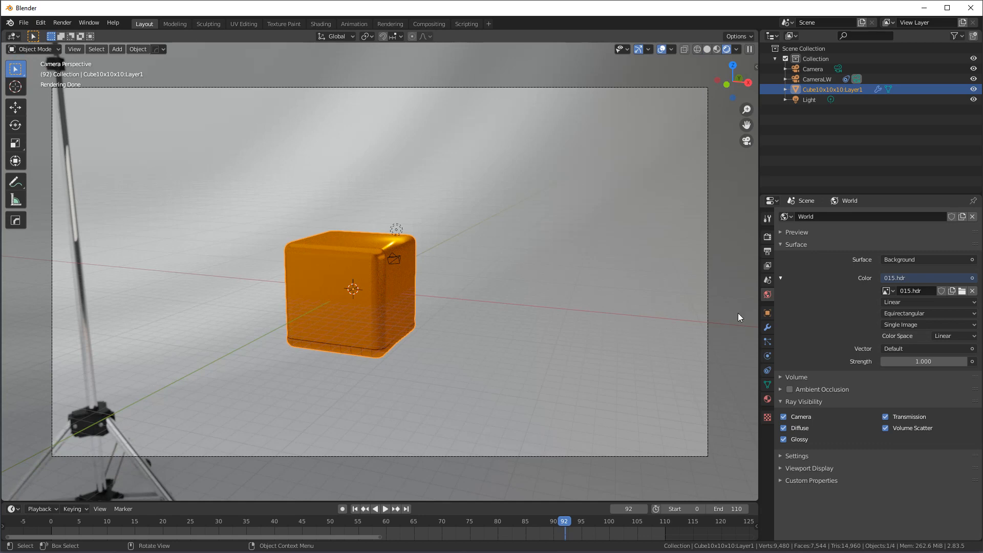
left_click(784, 417)
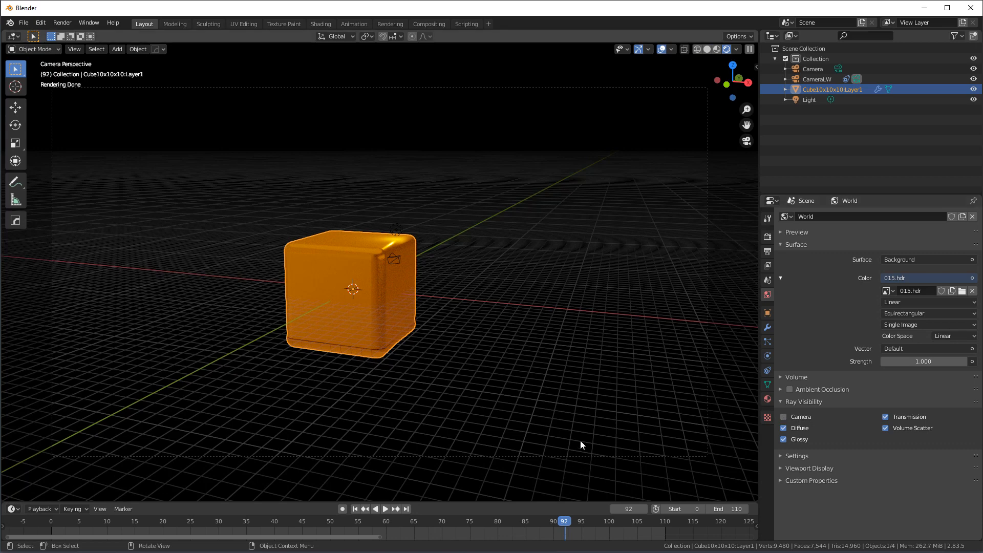
At frame 85, select the scene light and raise it about 9 m above the cube
left_click(814, 99)
left_click_drag(558, 524, 523, 518)
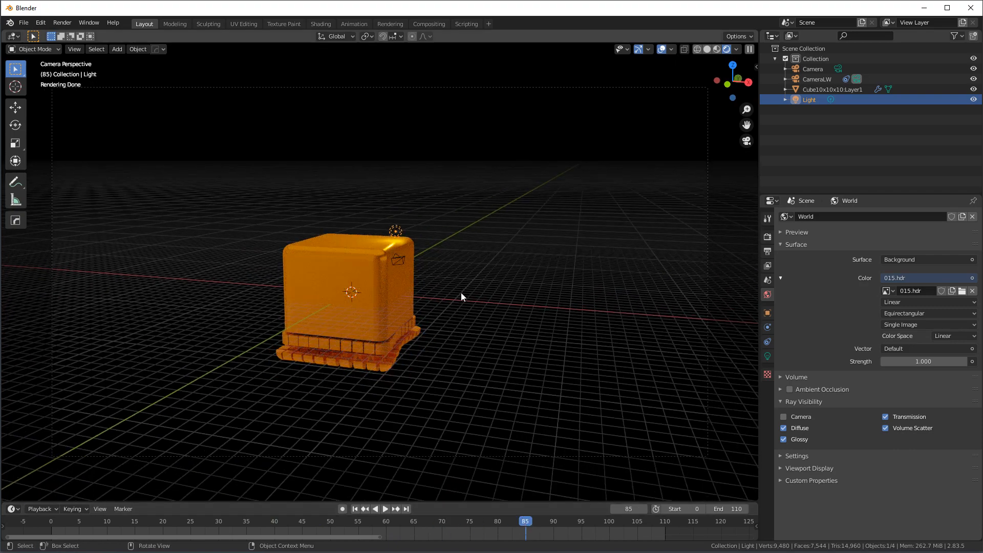
key("g")
key("z")
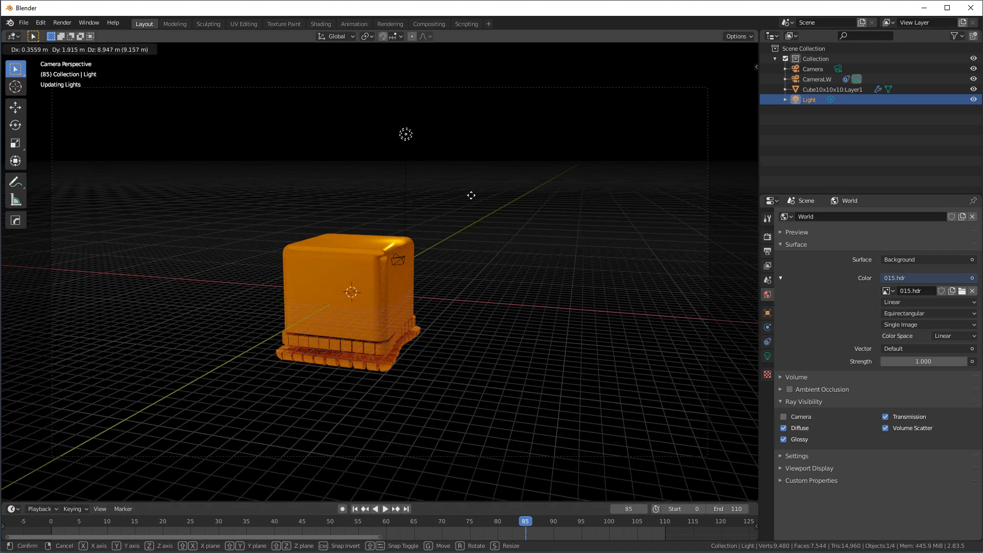
left_click(472, 198)
Change the light to an Area light with a size of 2 m by 2 m
left_click(768, 356)
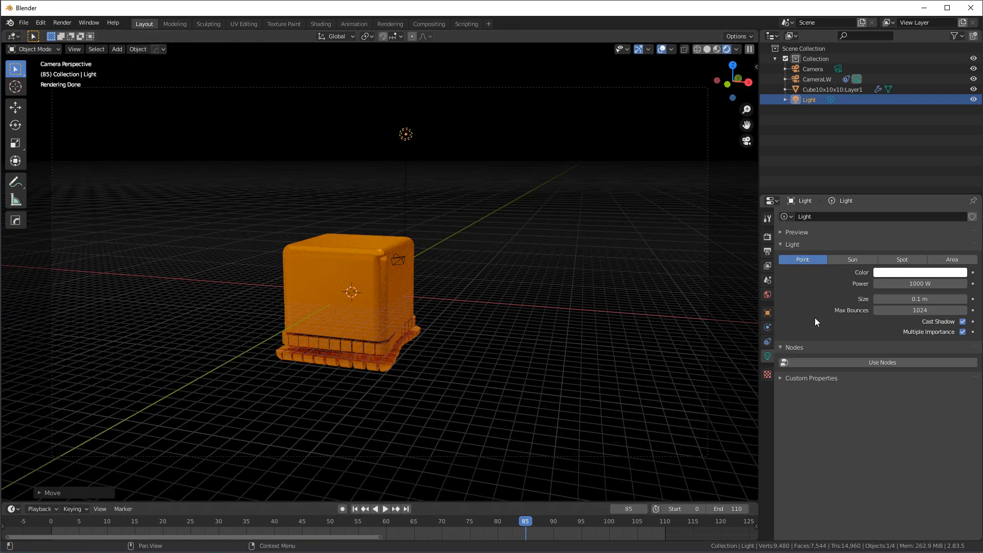
left_click(951, 261)
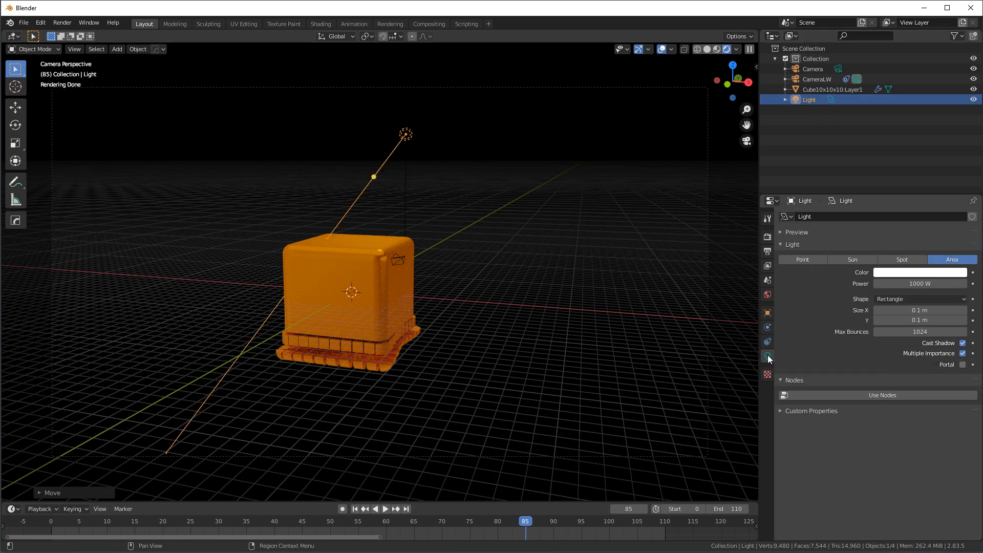
left_click(920, 310)
type("2")
key("Tab")
type("2")
key("Return")
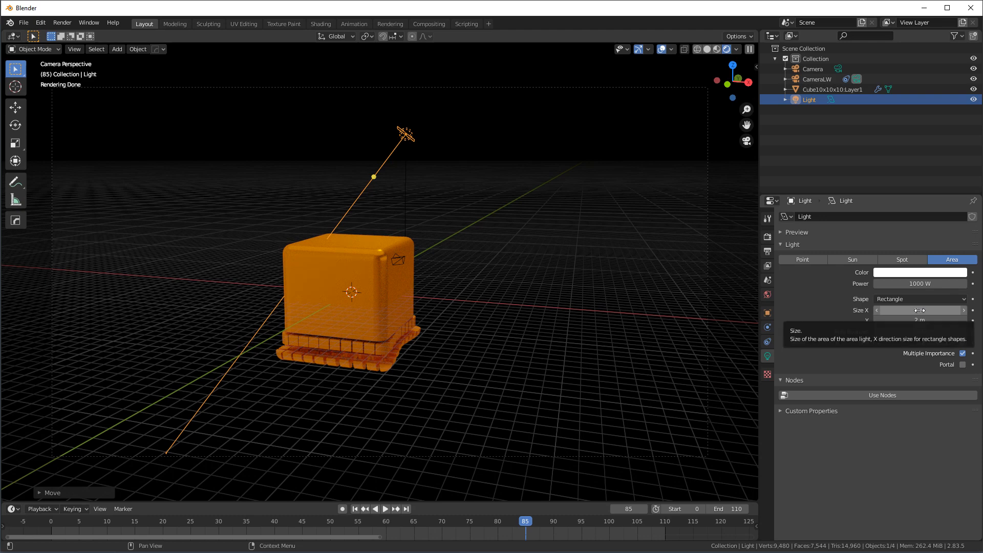
Set the area light's power to 2500 W
left_click(921, 285)
type("2500")
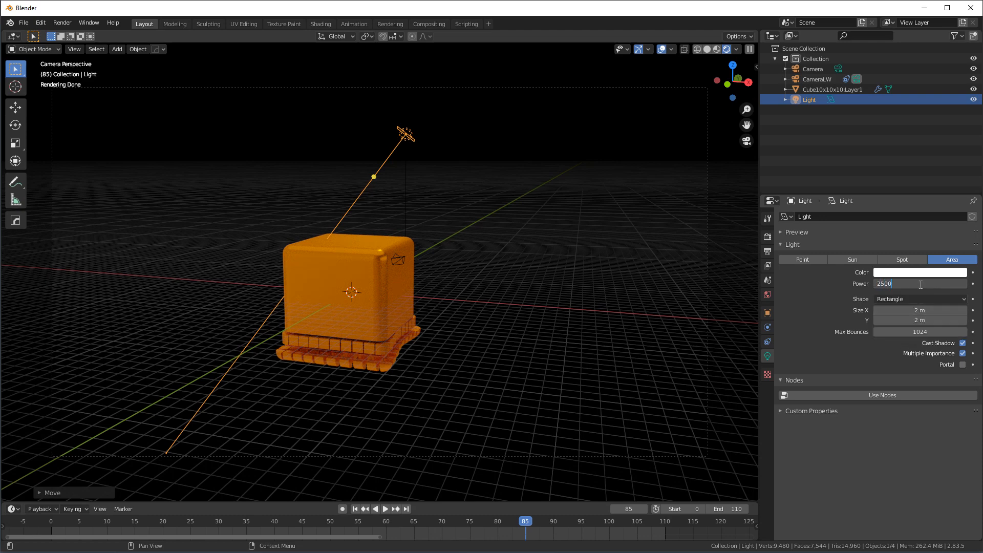
key("Return")
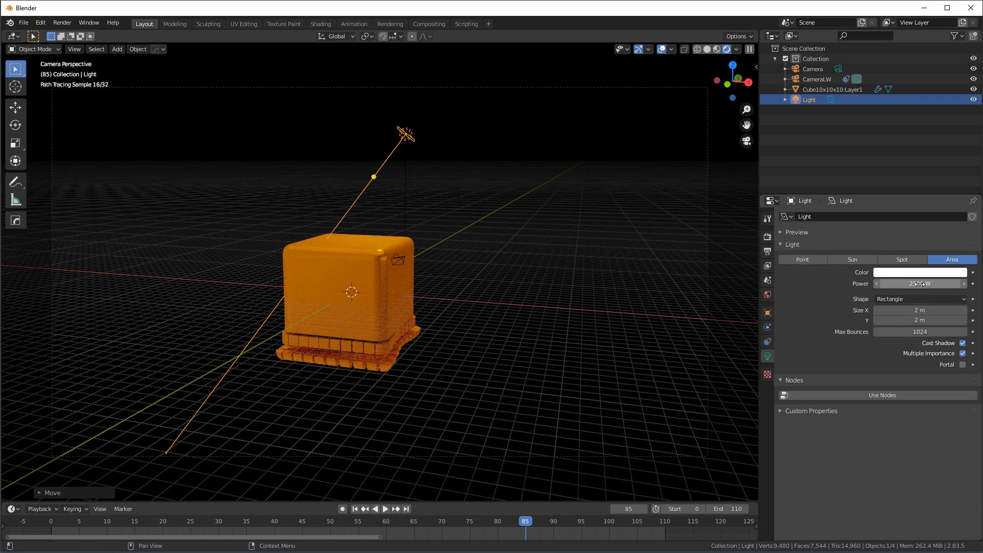
From the top view, move the light about 13 m along negative X and 6.5 m along negative Y, then return to the camera view
left_click_drag(377, 179, 447, 193)
middle_click_drag(446, 222, 493, 329)
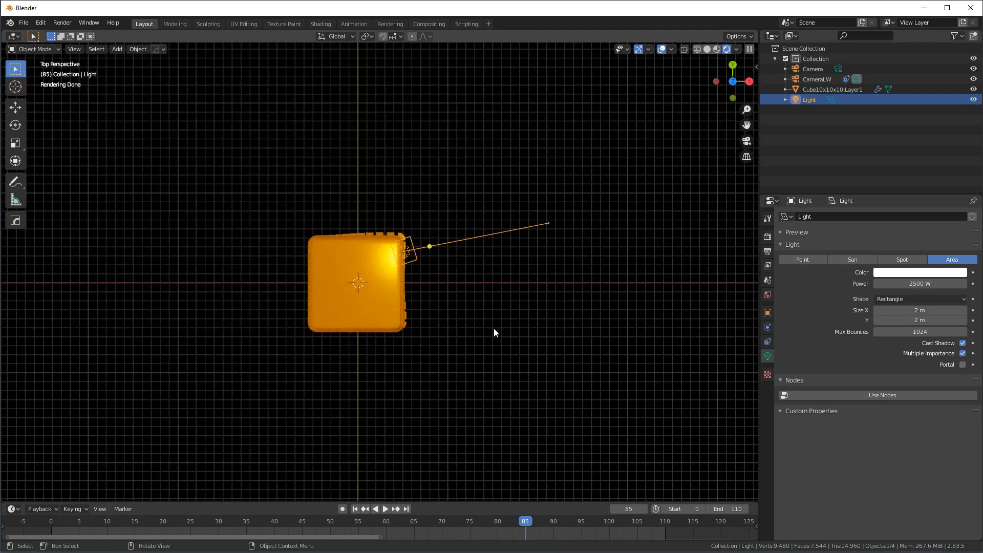
key("g")
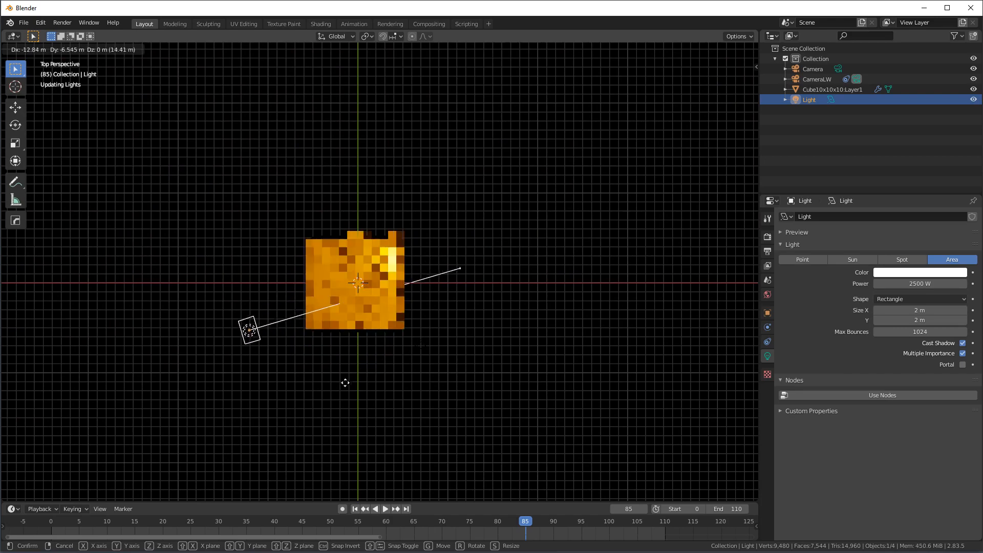
left_click(342, 384)
key("KP_0")
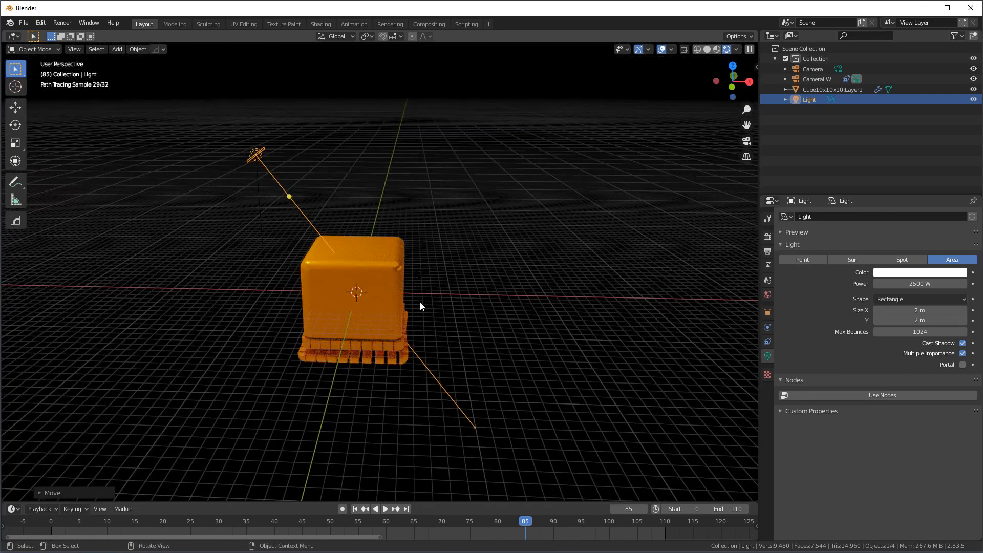
Increase the area light's power to 10000 W
left_click(898, 284)
type("100")
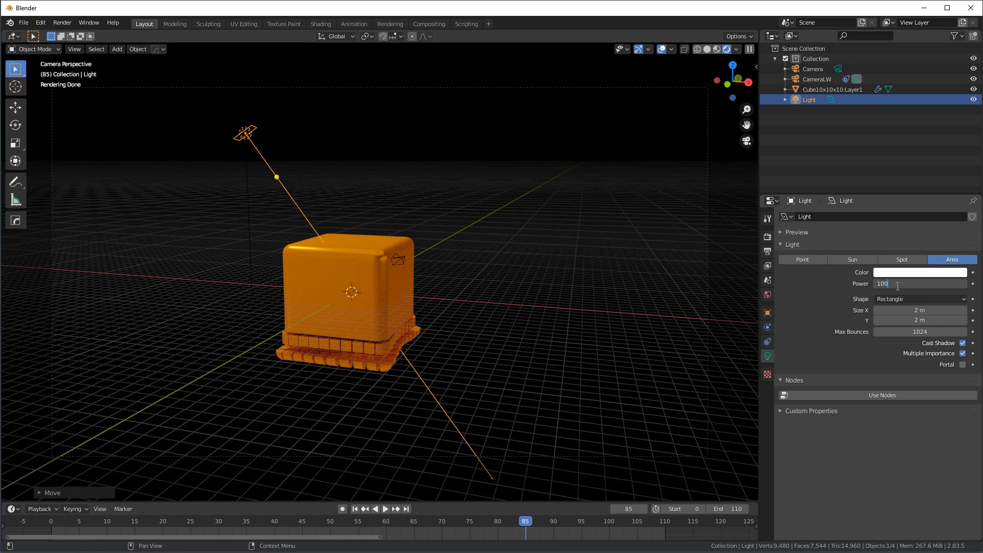
type("00")
key("Return")
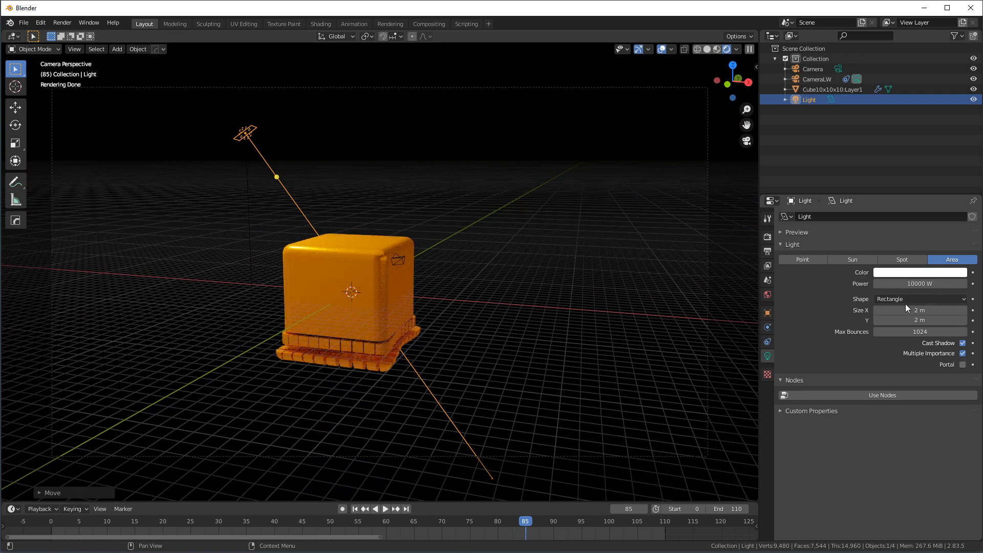
Set the area light's power to 50000 W and check the lighting at frame 29
left_click(905, 283)
type("50000")
key("Return")
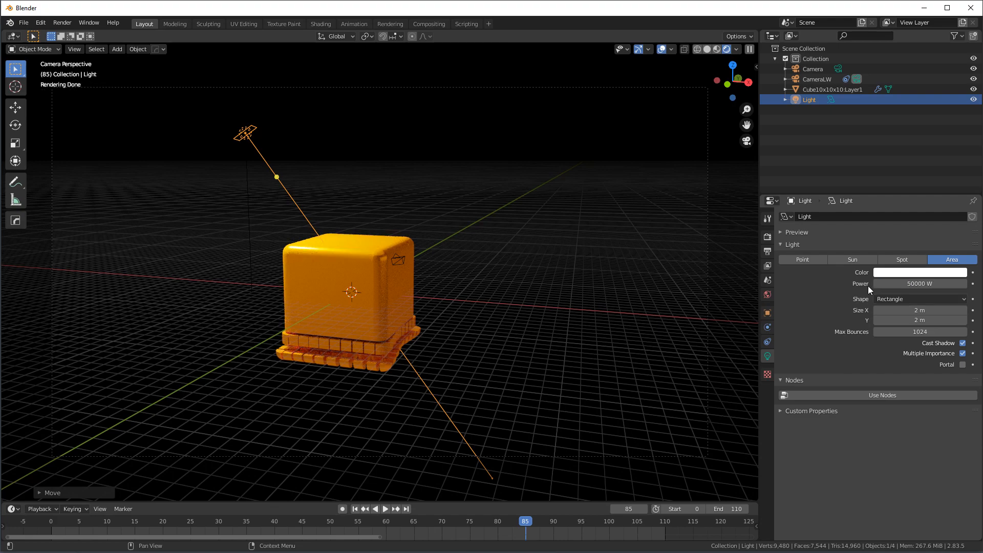
left_click_drag(434, 520, 215, 522)
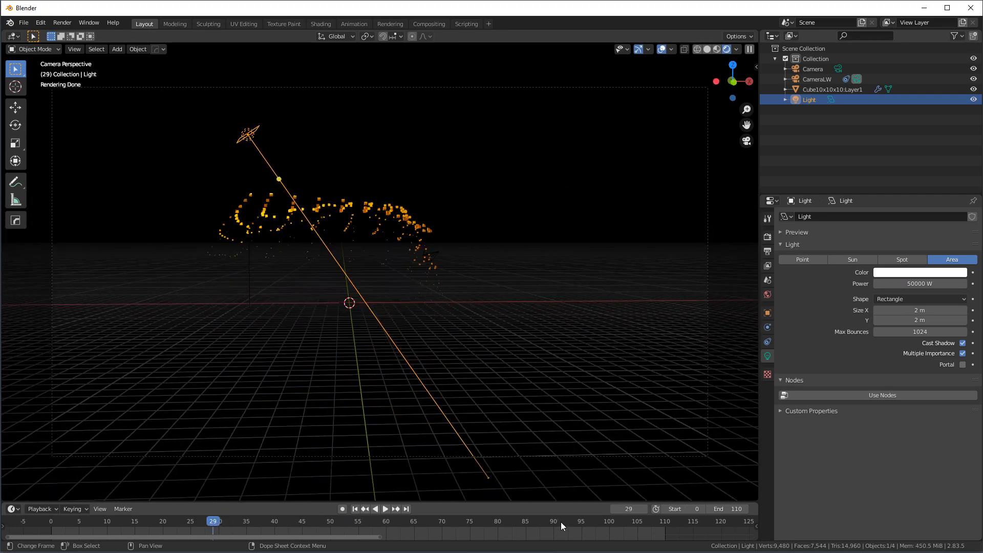
Go to frame 103, checking frame 91 on the way, and set the render resolution percentage to 75%
left_click(560, 522)
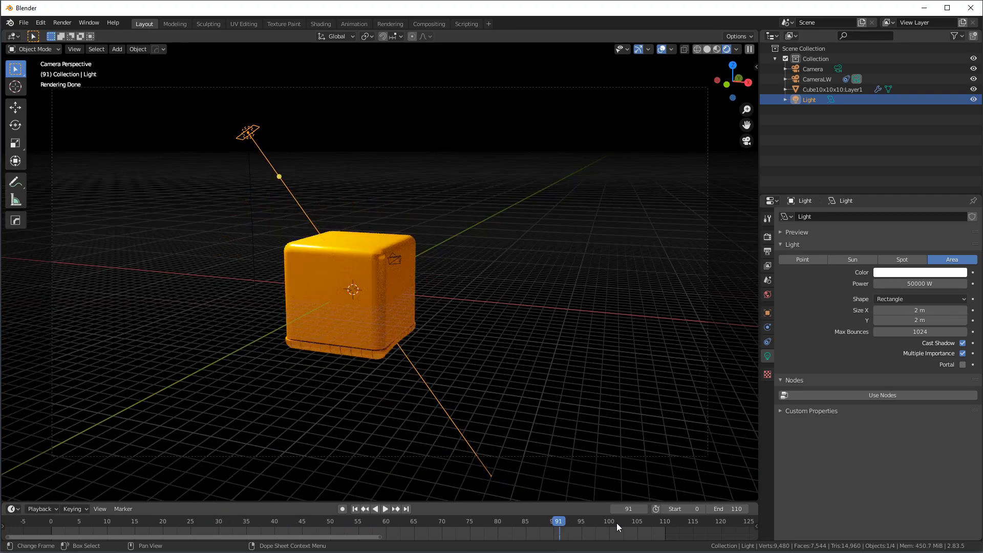
left_click(624, 522)
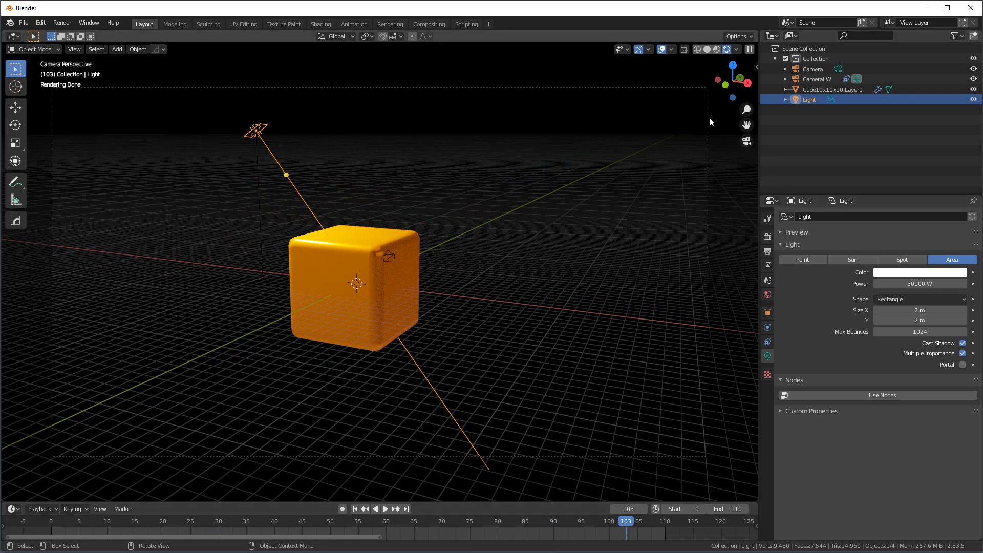
left_click(767, 237)
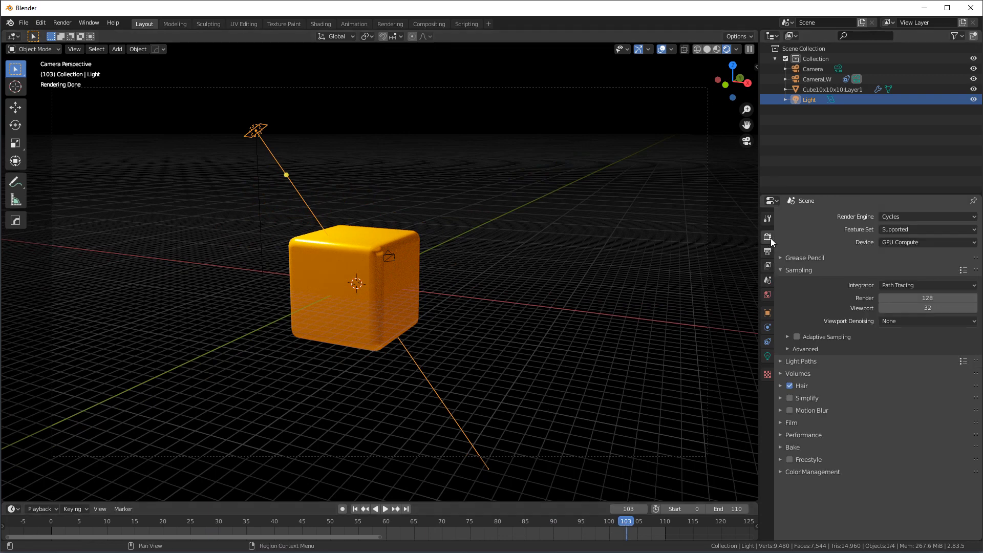
left_click(767, 251)
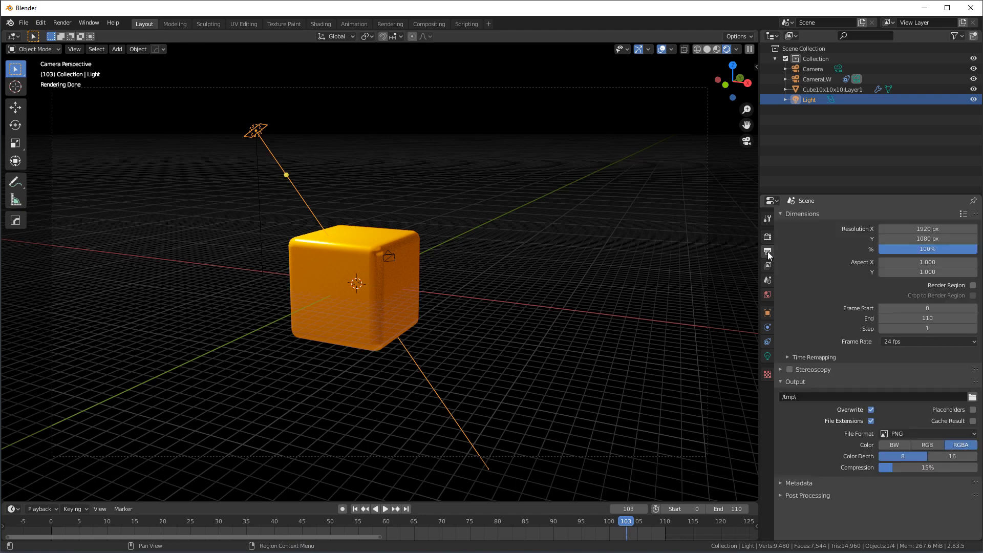
left_click(939, 250)
type("7")
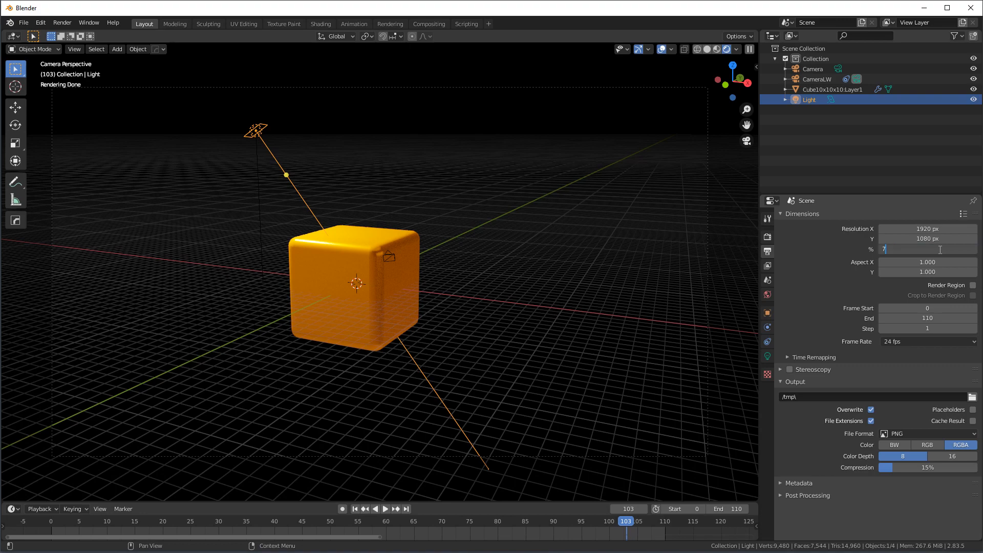
type("5")
key("Return")
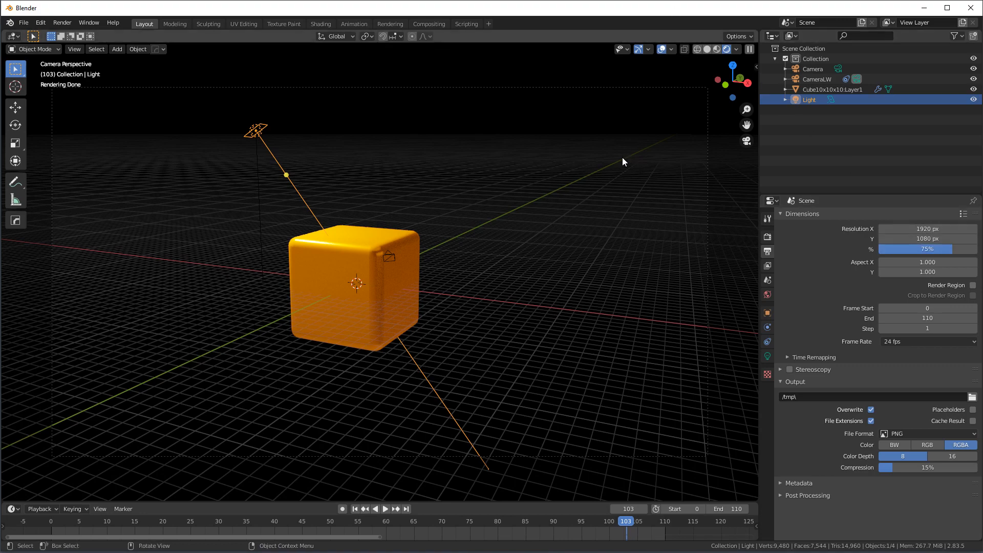
Render frame 103 as a still image and close the render result after viewing it
key("F12")
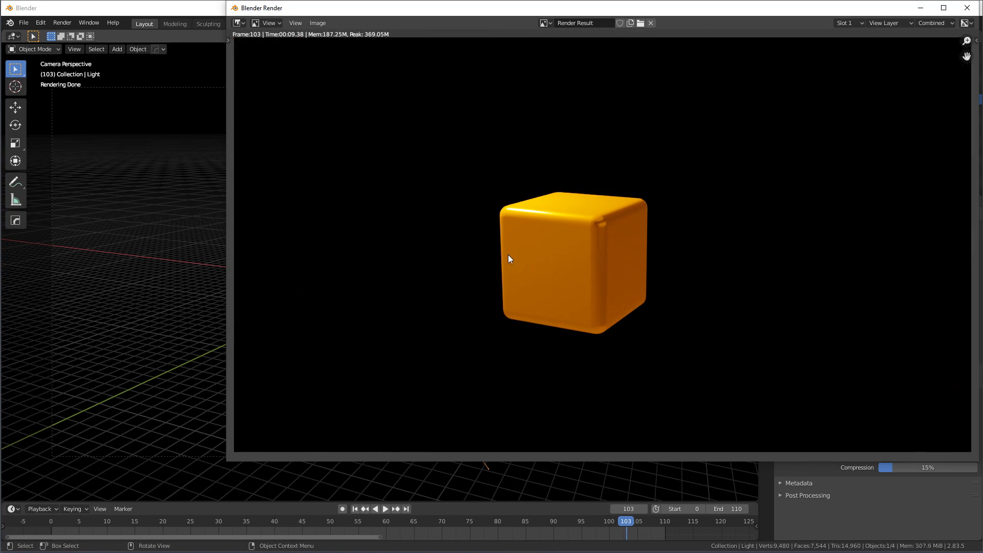
left_click(967, 7)
Scrub the animation to frame 87 and switch the viewport to solid shading
left_click_drag(439, 521, 540, 518)
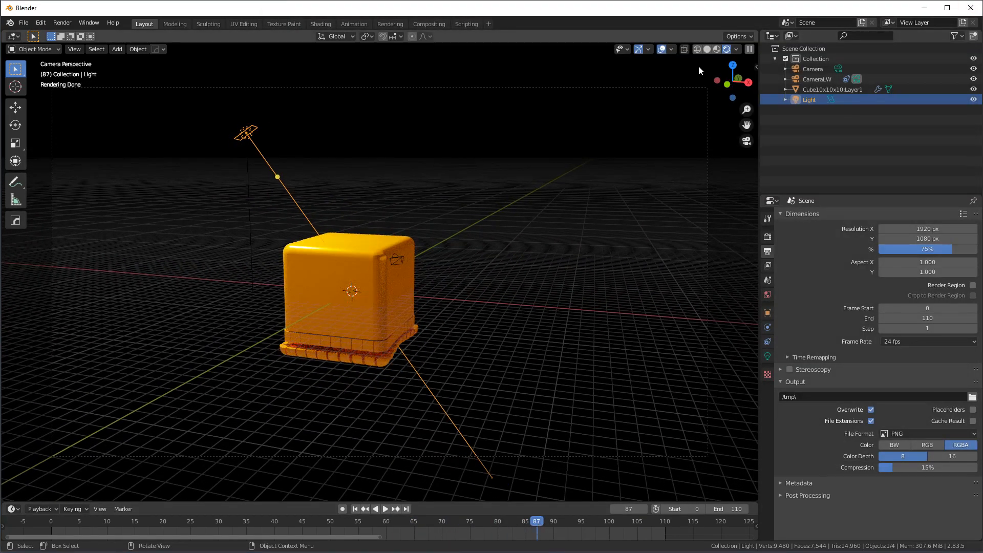
left_click(707, 49)
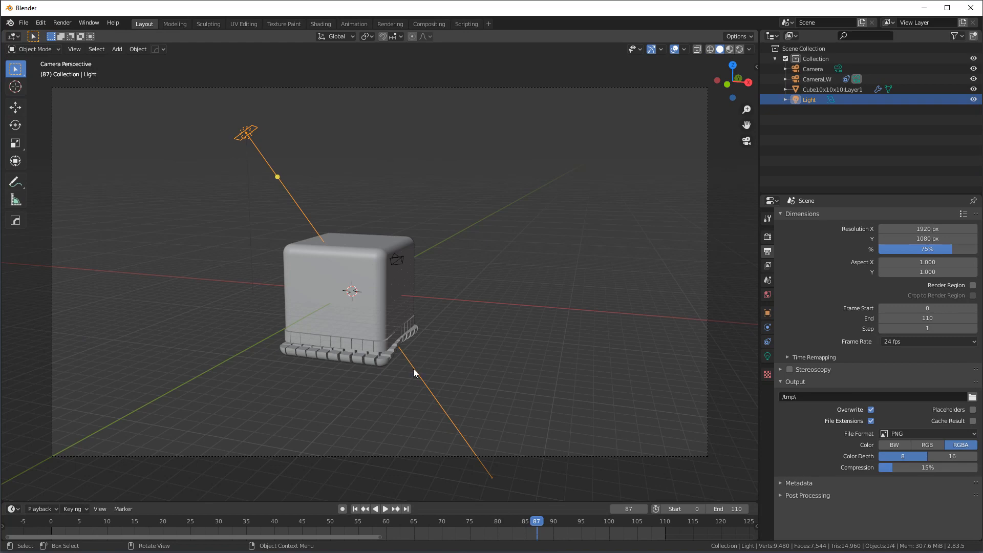